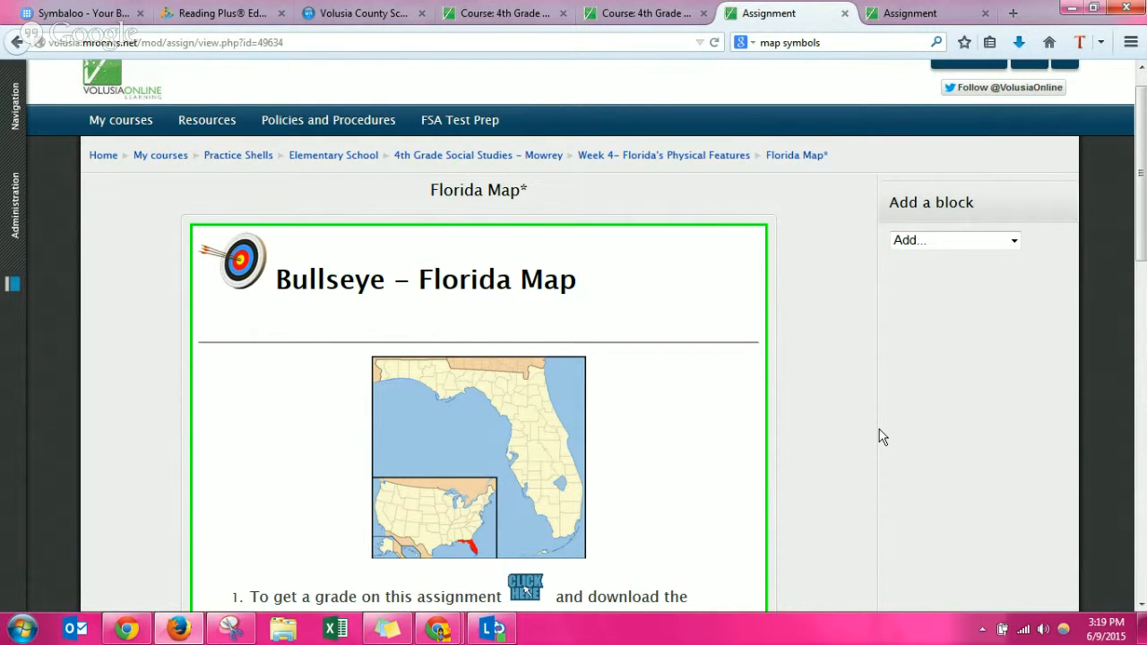
{"action": "scroll", "coordinate": [879, 429], "scroll_direction": "down", "scroll_amount": 3}
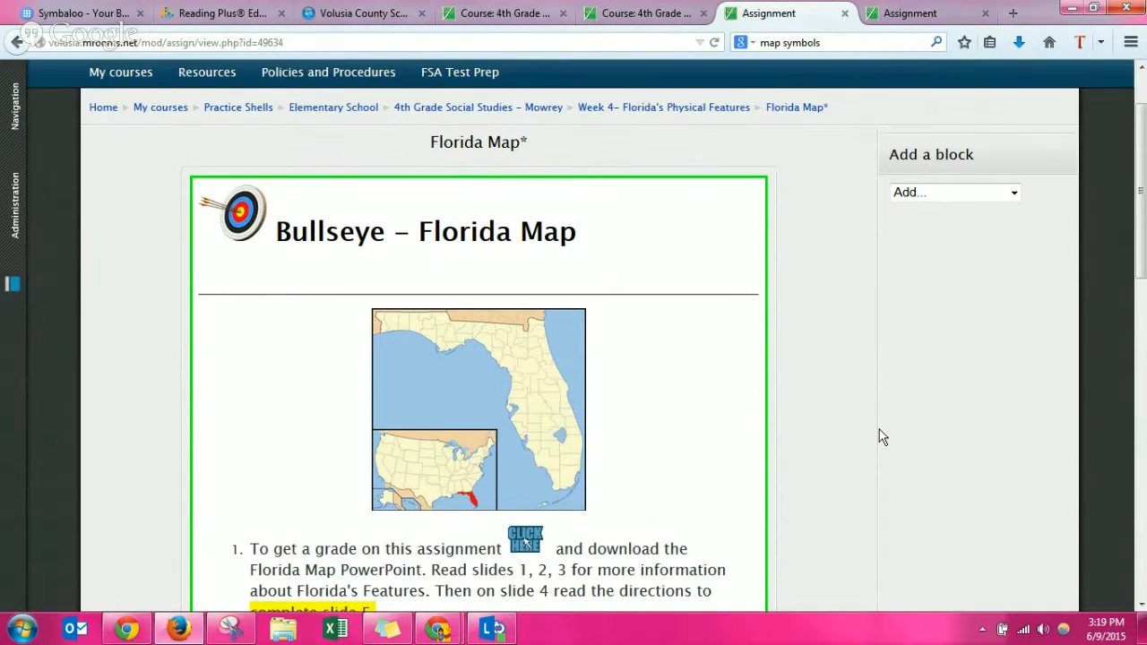
{"action": "scroll", "coordinate": [879, 429], "scroll_direction": "down", "scroll_amount": 3}
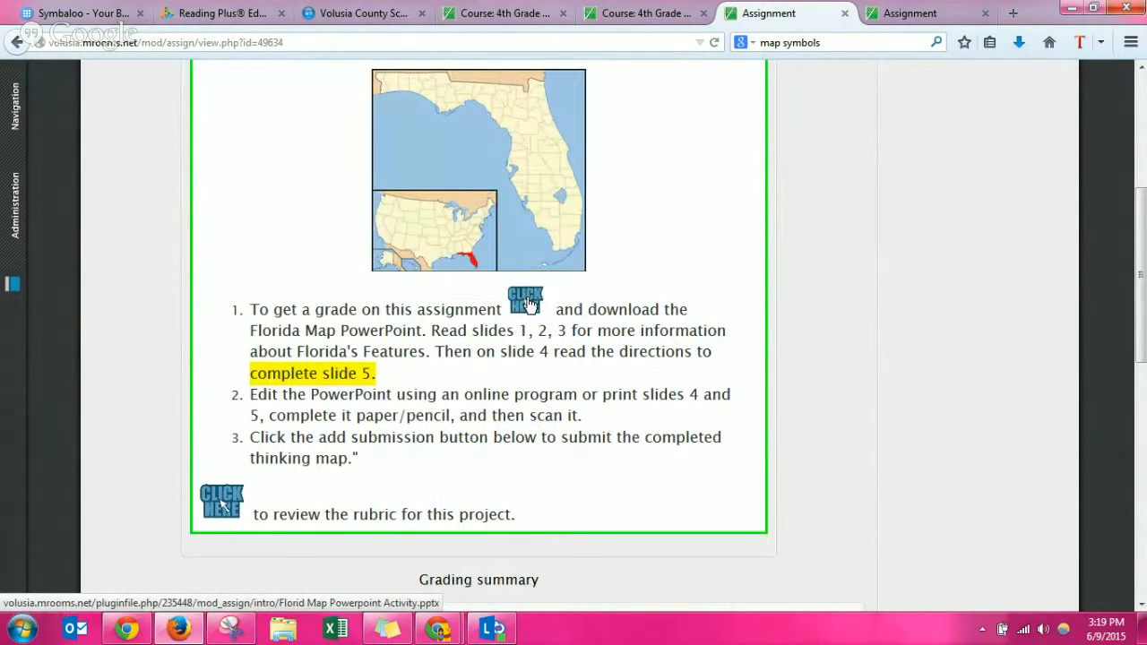
Download the Florida Map PowerPoint from the assignment's first 'Click Here' link.
{"action": "left_click", "coordinate": [535, 300]}
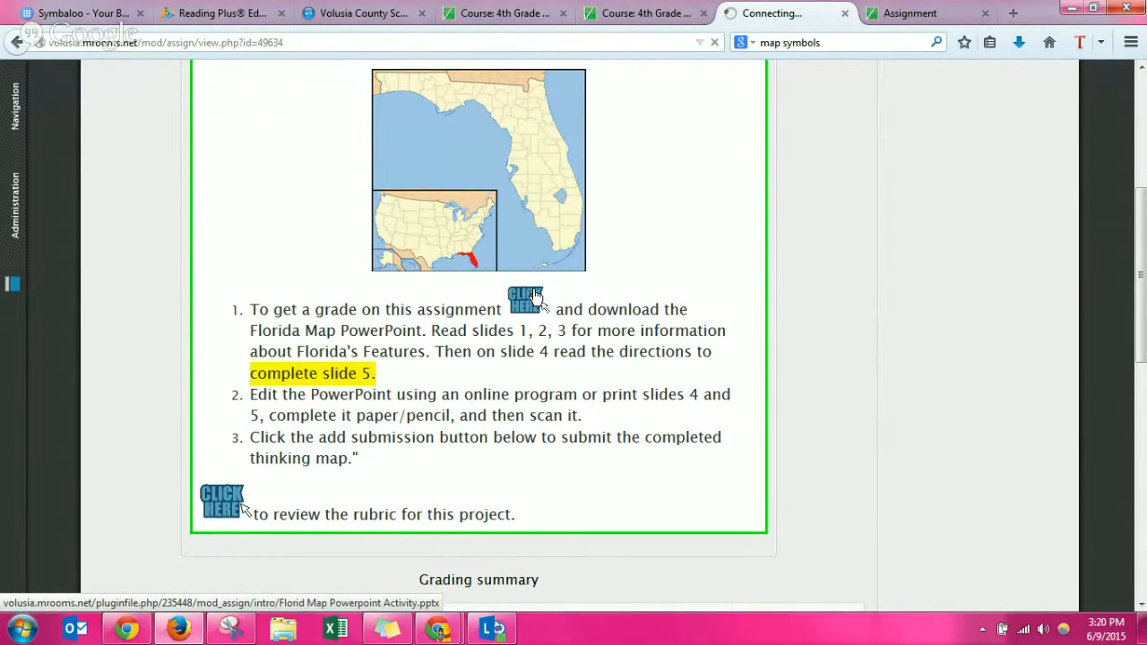
Open the downloaded deck, maximize it and enable editing.
{"action": "left_click", "coordinate": [636, 368]}
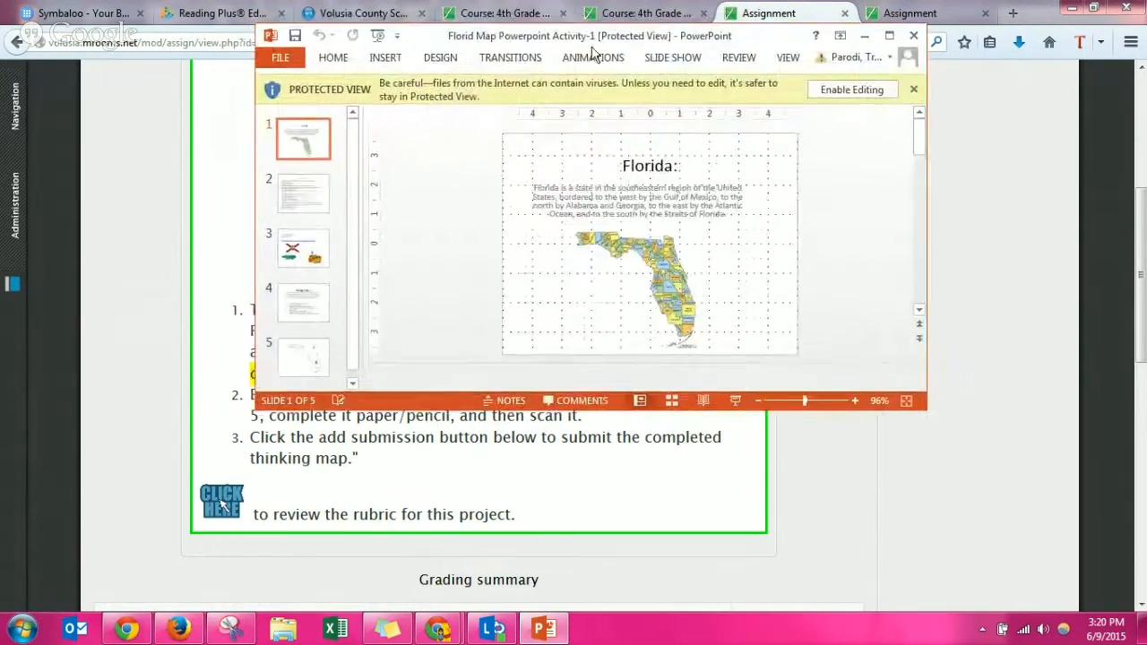
{"action": "left_click", "coordinate": [879, 105]}
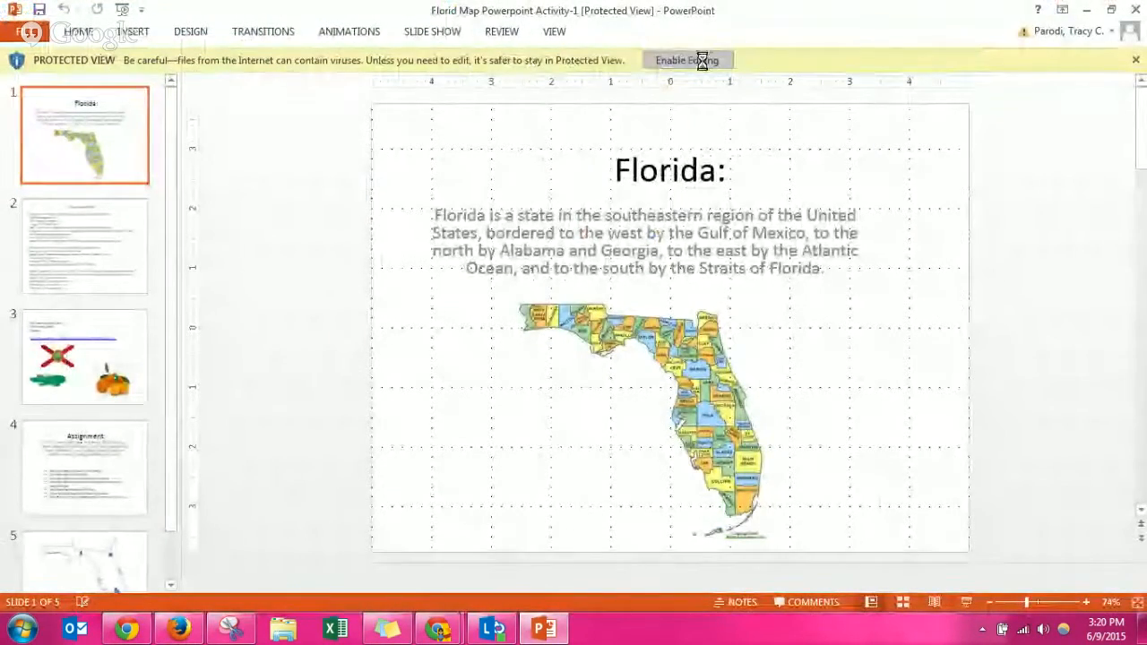
{"action": "left_click", "coordinate": [688, 60]}
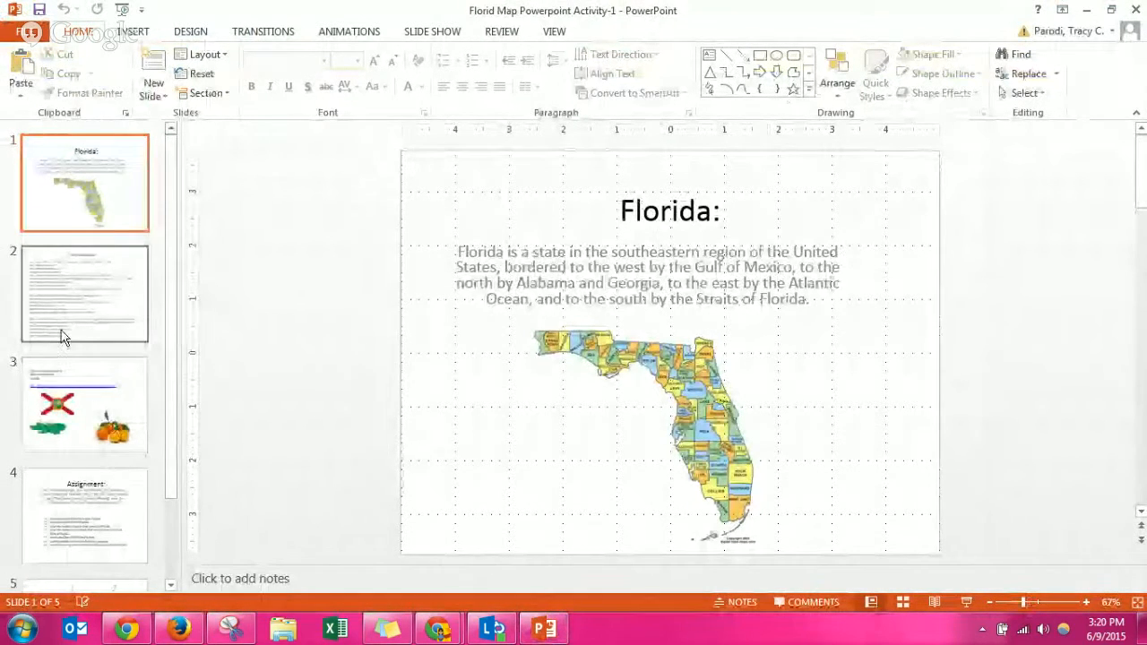
Review slides 1–4: description, Facts about Florida, flag slide and Assignment instructions.
{"action": "left_click", "coordinate": [85, 296]}
{"action": "left_click", "coordinate": [85, 403]}
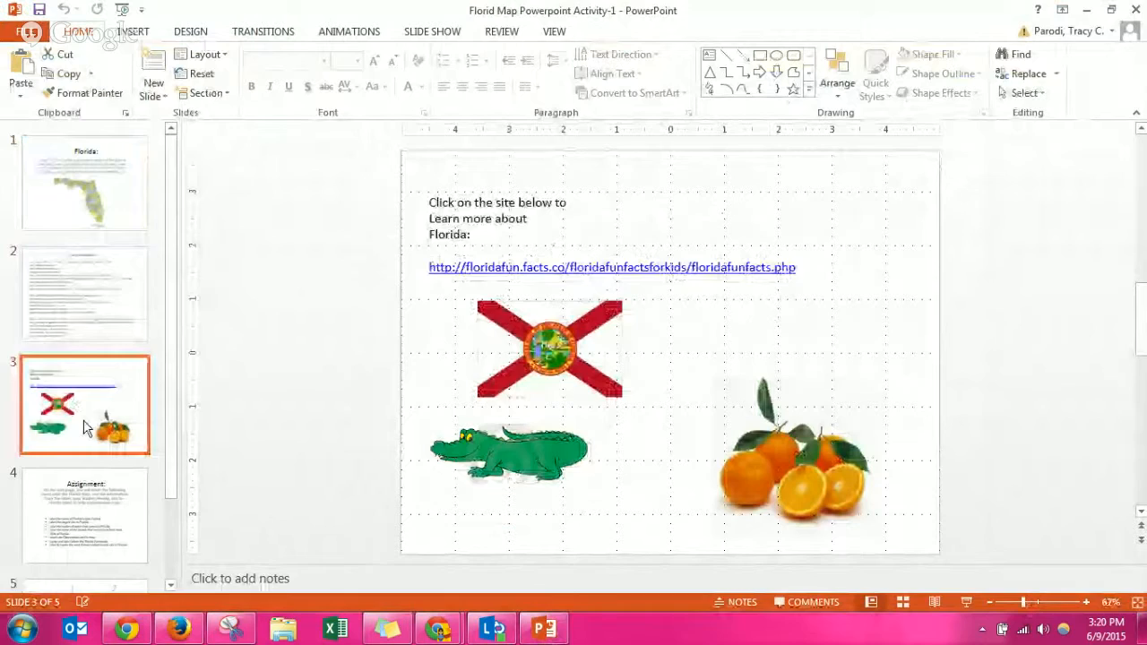
{"action": "left_click", "coordinate": [85, 286]}
{"action": "left_click", "coordinate": [97, 216]}
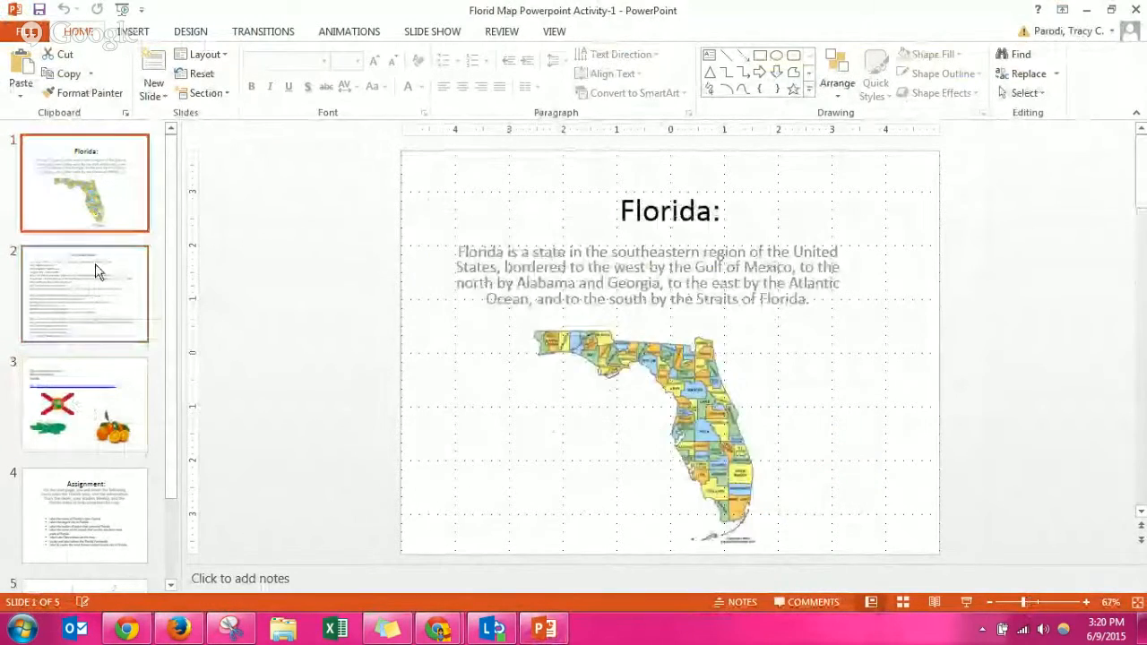
{"action": "left_click", "coordinate": [86, 296]}
{"action": "left_click", "coordinate": [85, 403]}
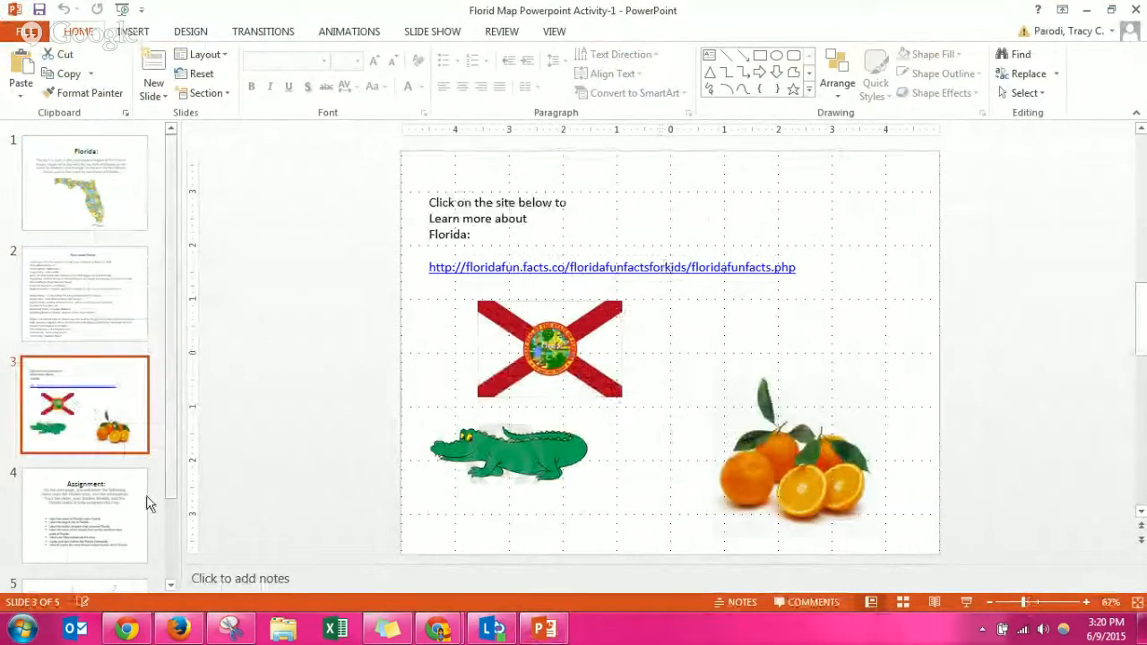
{"action": "left_click", "coordinate": [114, 522]}
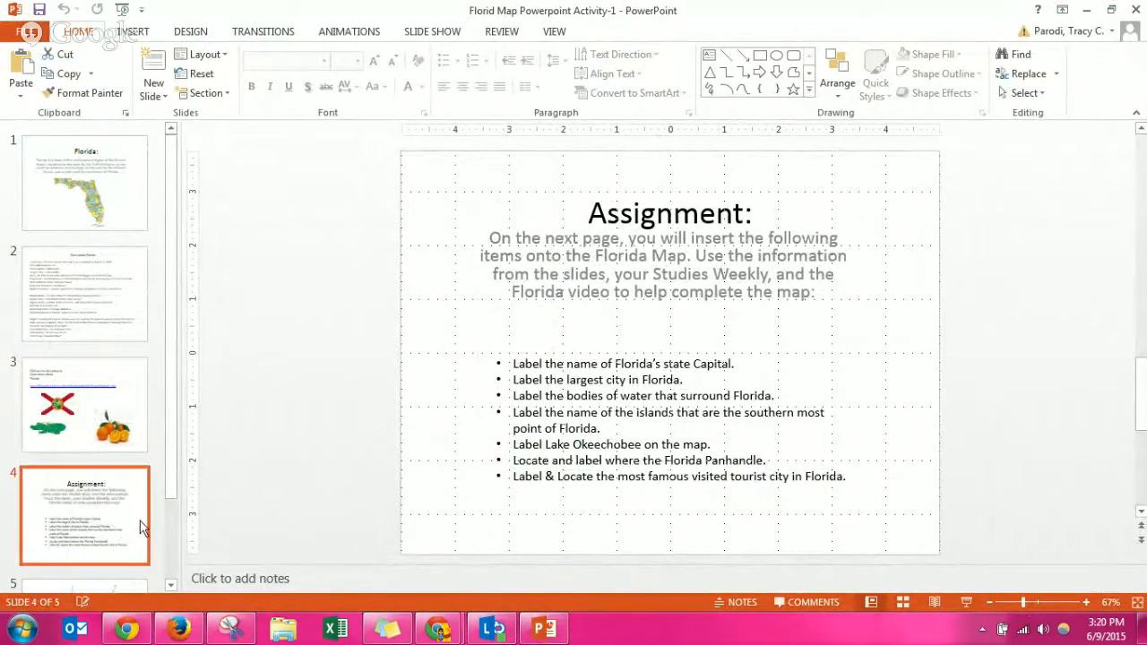
{"action": "scroll", "coordinate": [140, 526], "scroll_direction": "down", "scroll_amount": 2}
{"action": "left_click", "coordinate": [109, 546]}
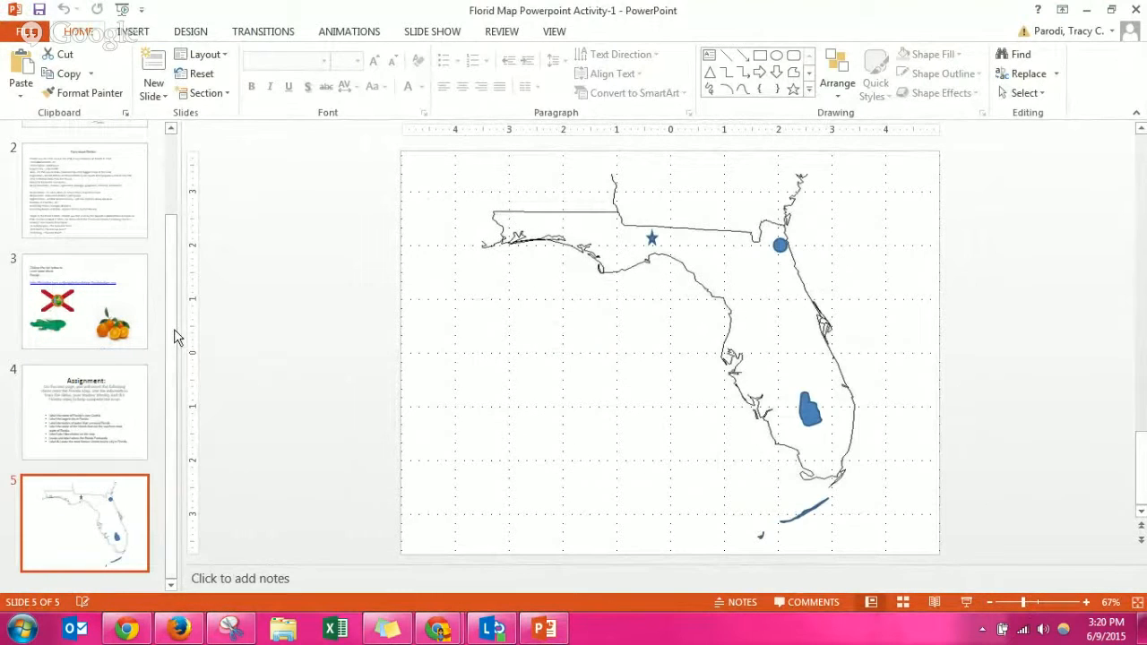
{"action": "left_click", "coordinate": [87, 429]}
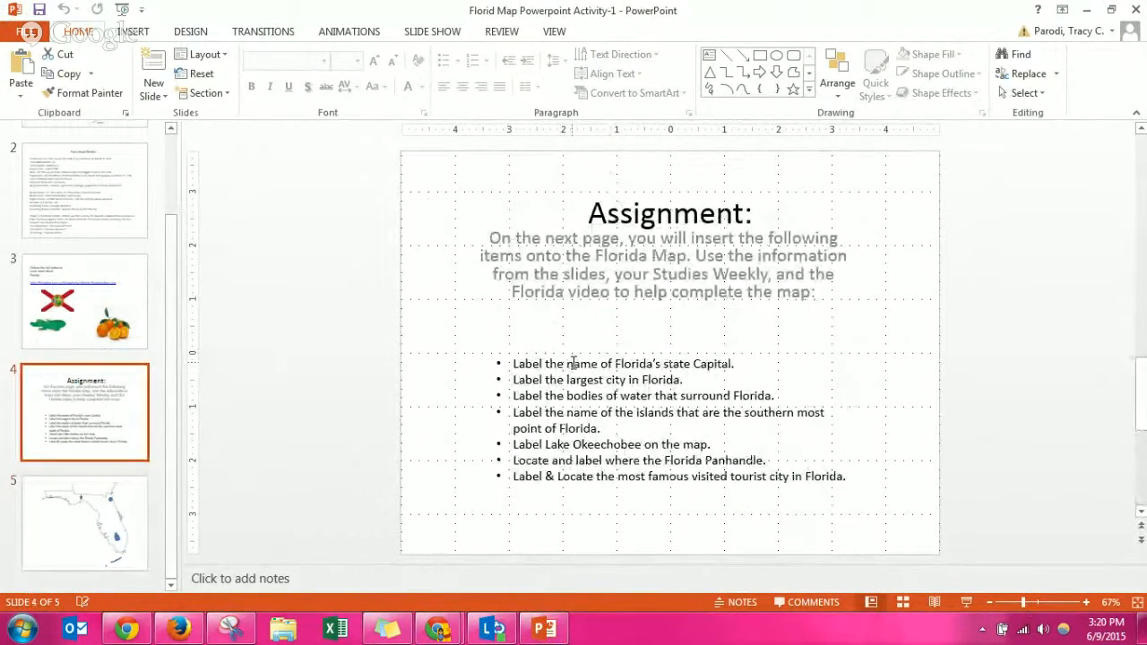
{"action": "left_click", "coordinate": [81, 518]}
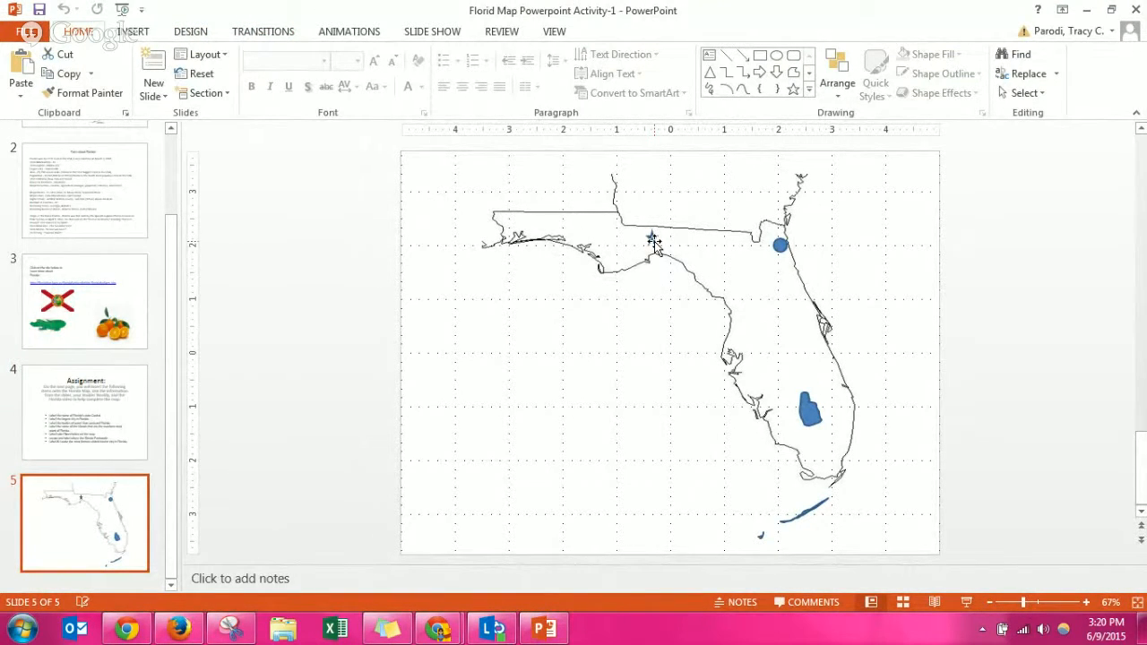
Add a 'Capital' text box and position it just left of the star marker.
{"action": "left_click", "coordinate": [135, 33]}
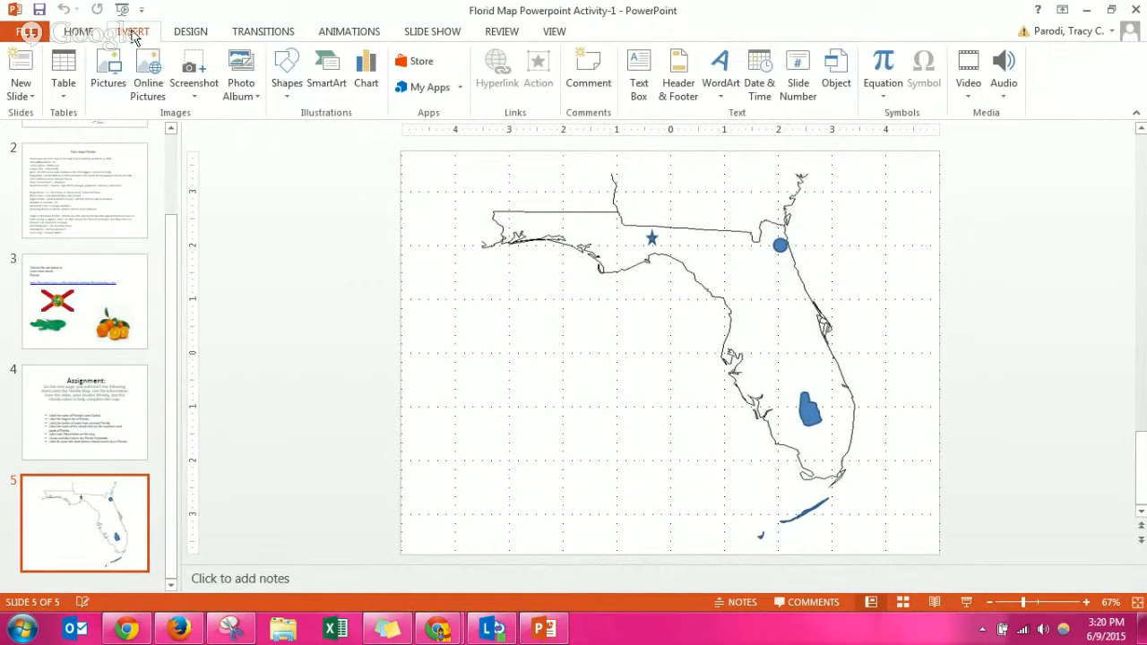
{"action": "left_click", "coordinate": [639, 76]}
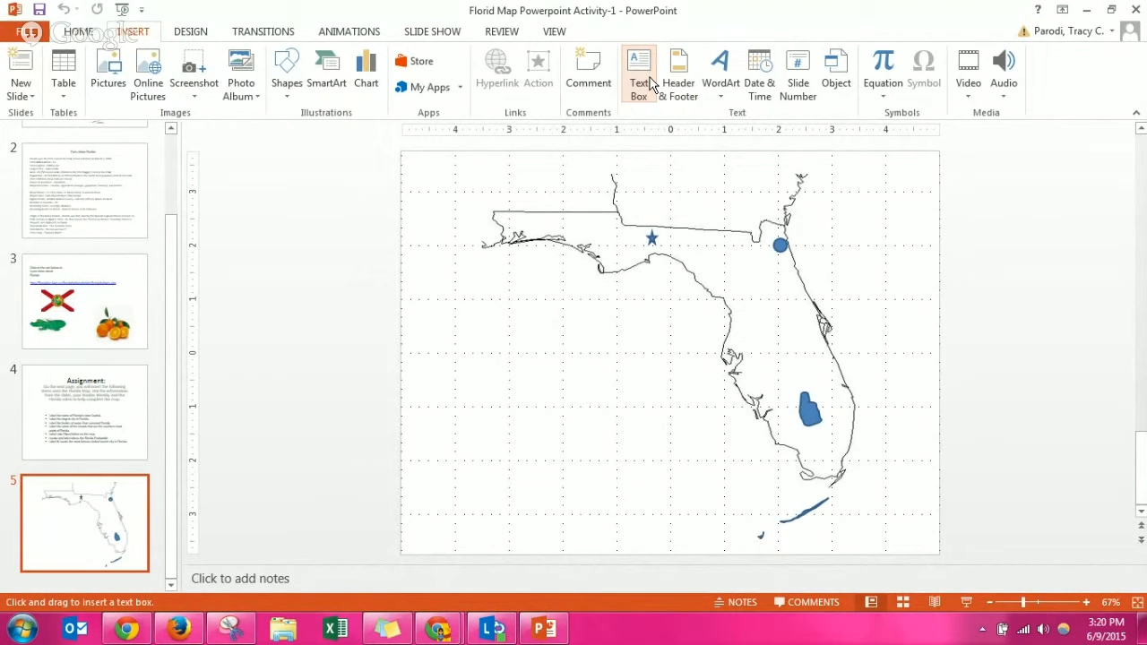
{"action": "left_click", "coordinate": [658, 242]}
{"action": "type", "text": "Capital"}
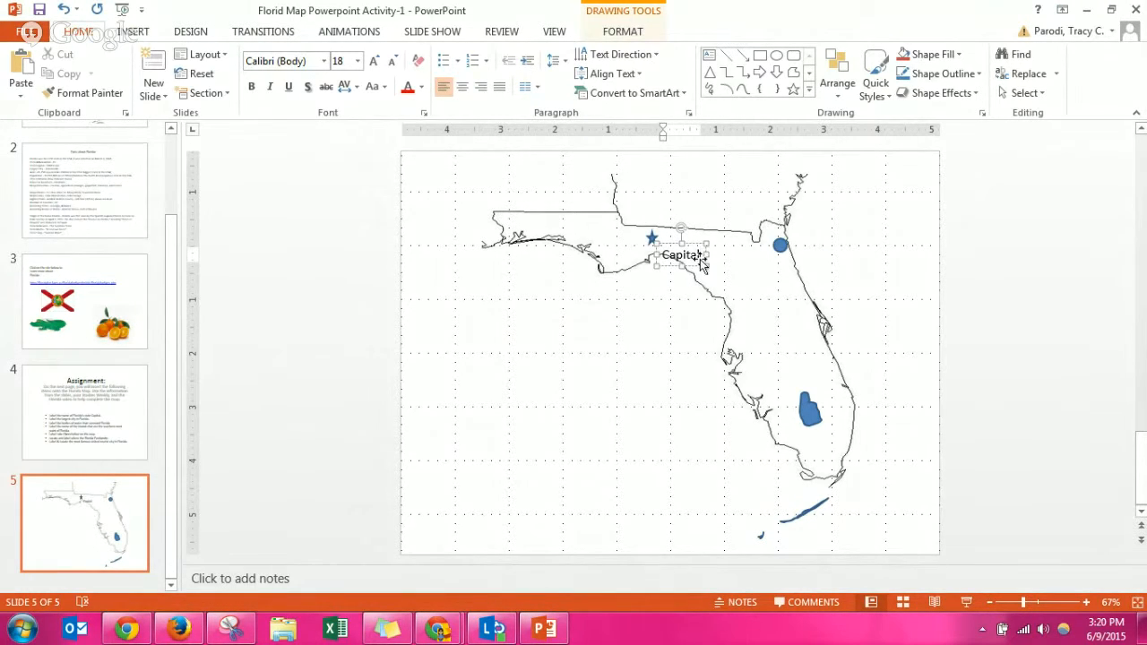
{"action": "left_click_drag", "start_coordinate": [699, 244], "coordinate": [699, 238]}
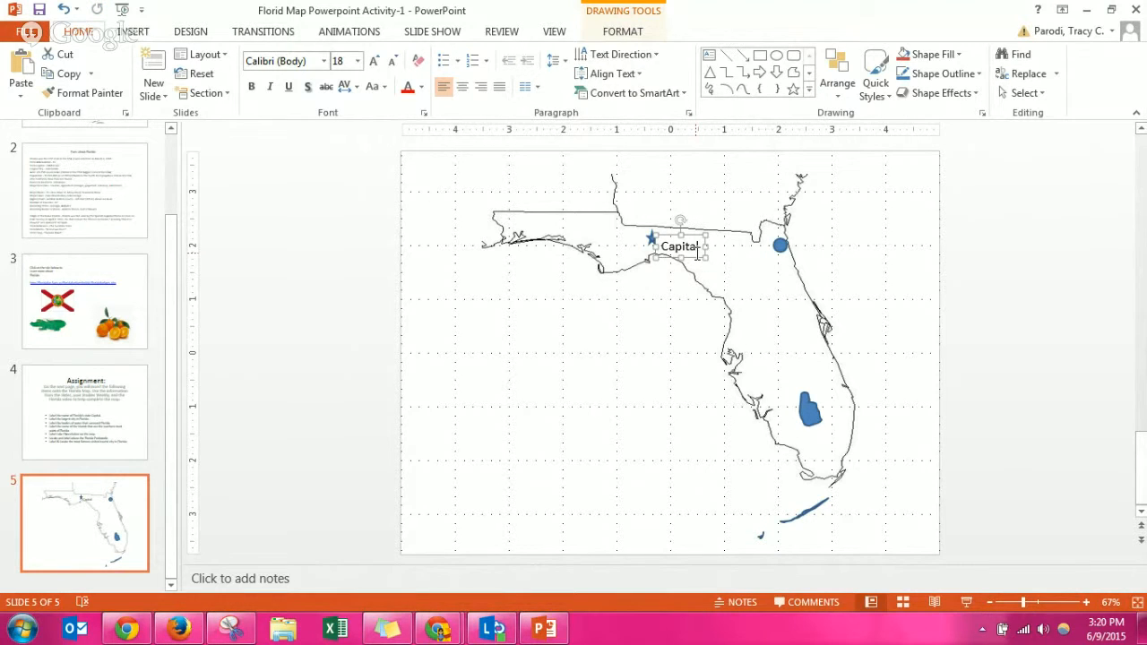
{"action": "left_click_drag", "start_coordinate": [698, 260], "coordinate": [642, 254]}
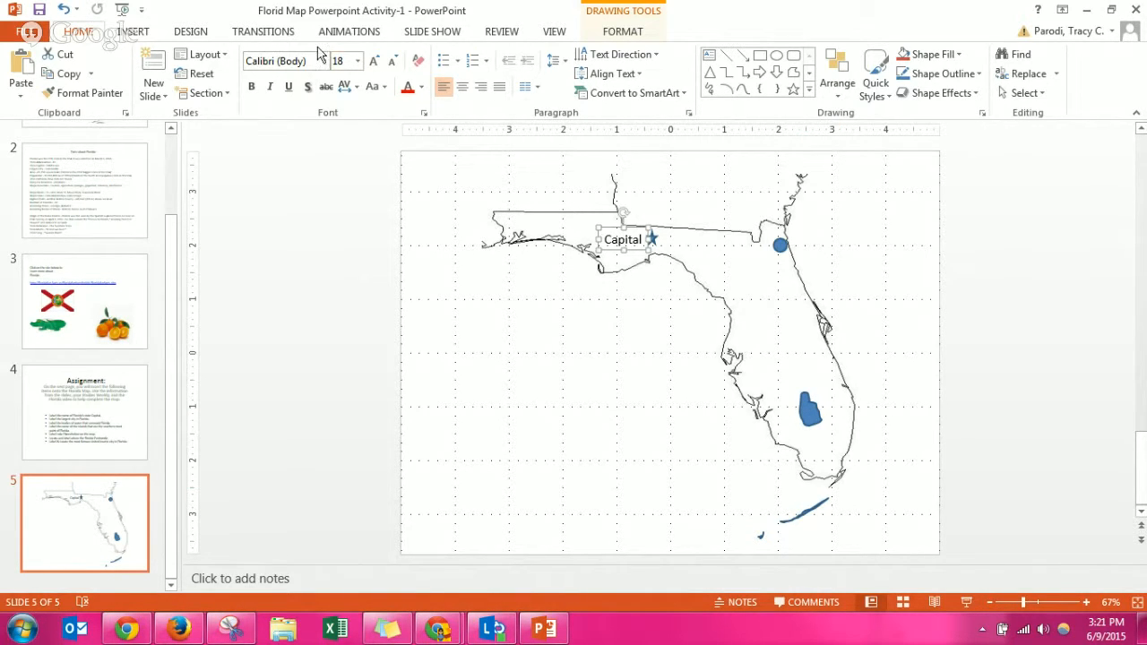
Add a 'Label' text box and move it just above the Florida Keys.
{"action": "left_click", "coordinate": [133, 32]}
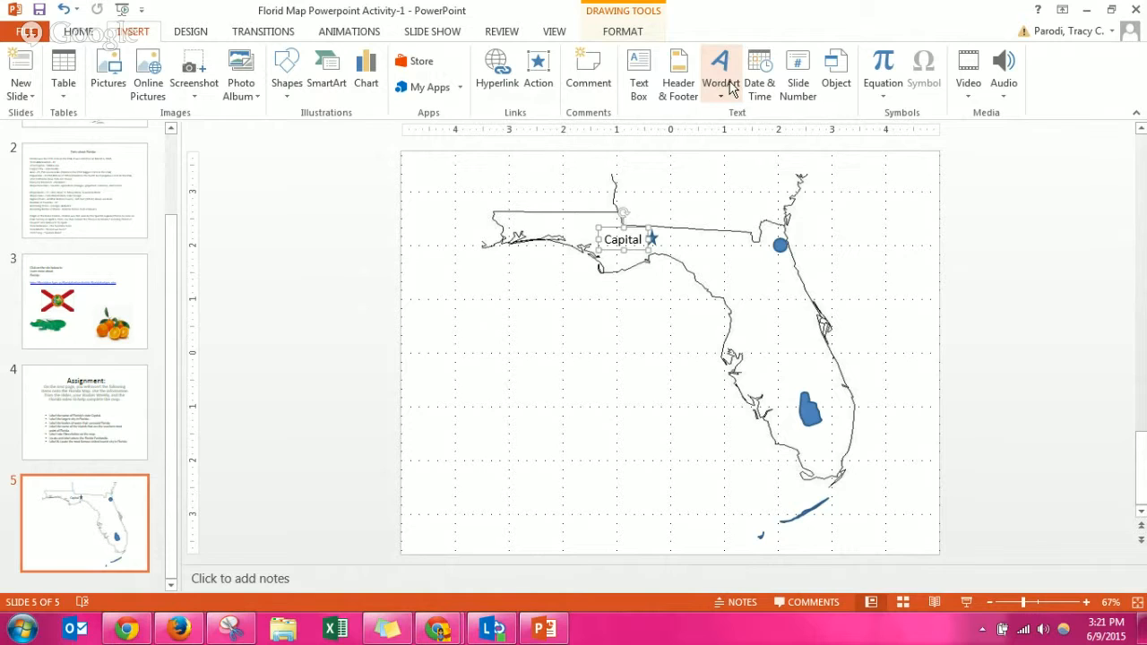
{"action": "left_click", "coordinate": [640, 65]}
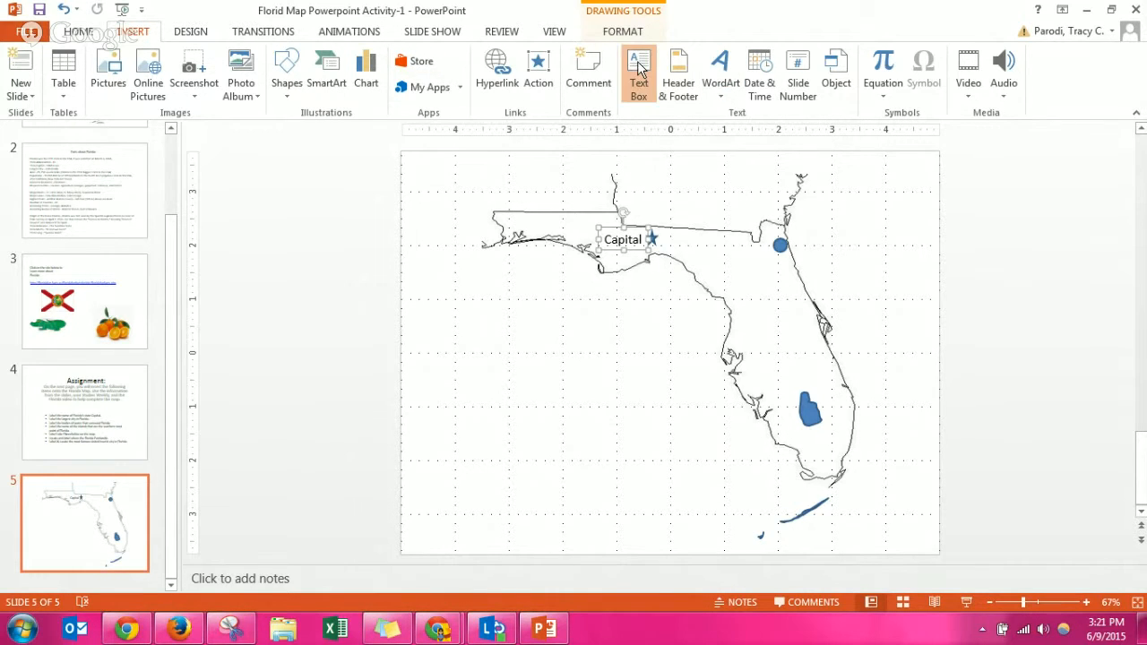
{"action": "left_click", "coordinate": [684, 510]}
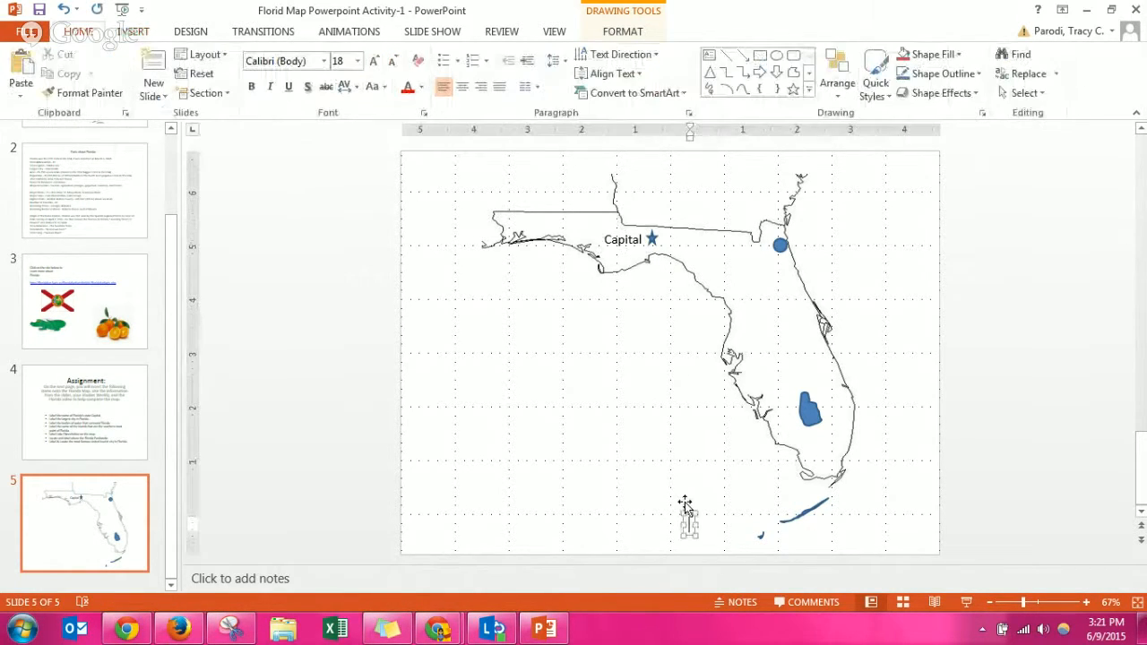
{"action": "type", "text": "Label"}
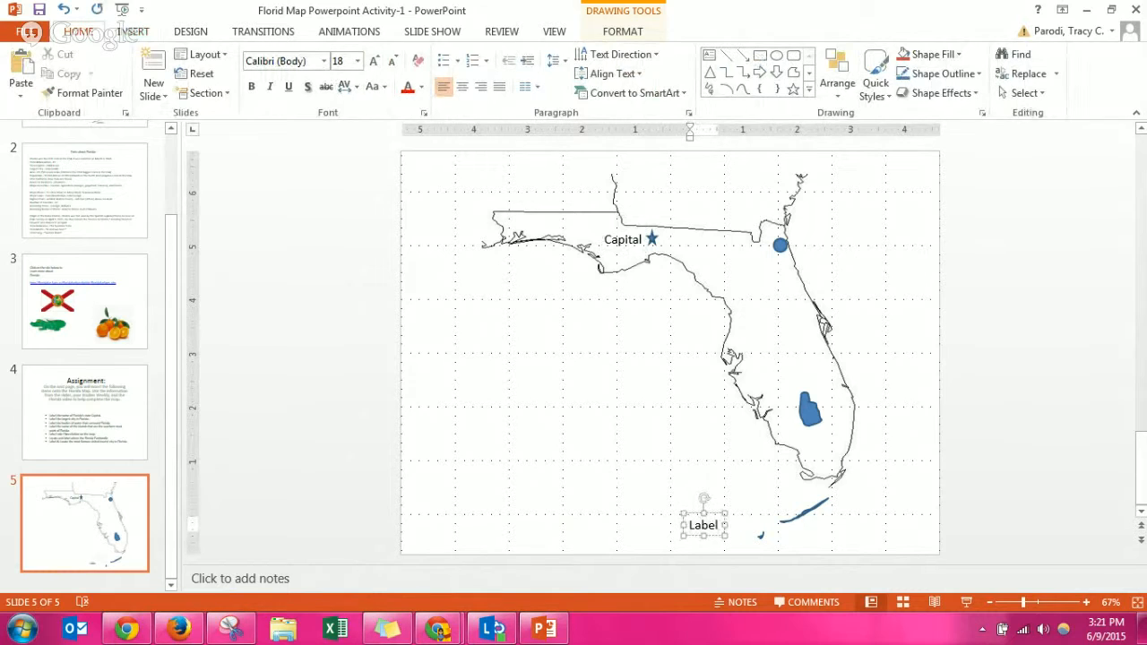
{"action": "left_click", "coordinate": [634, 538]}
{"action": "left_click", "coordinate": [708, 524]}
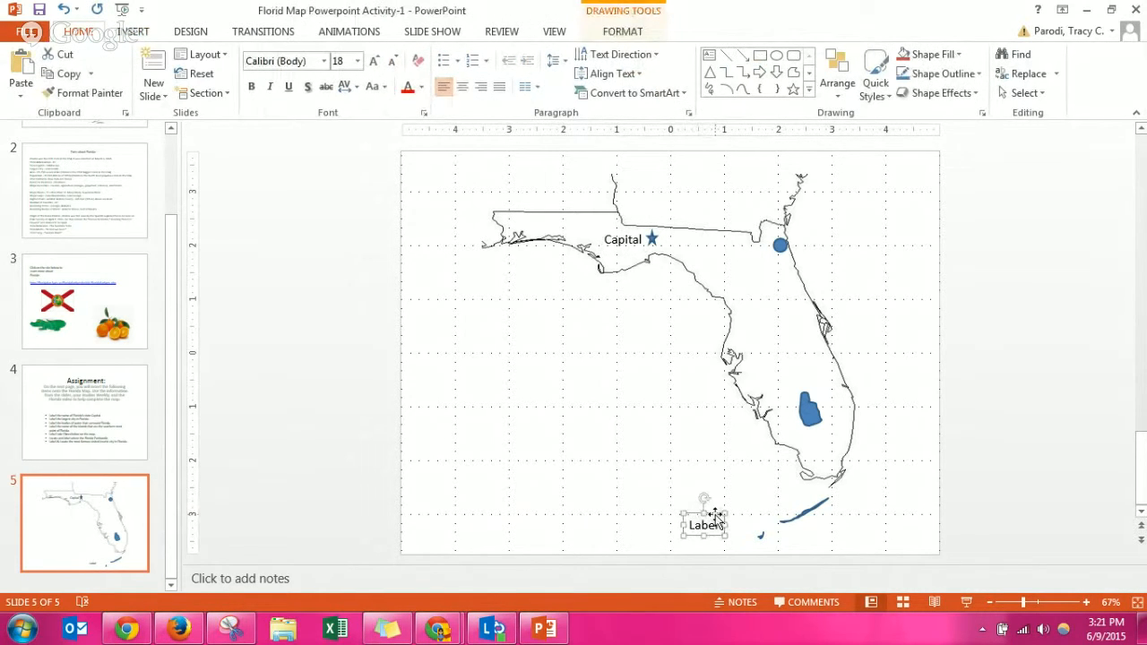
{"action": "left_click_drag", "start_coordinate": [715, 515], "coordinate": [793, 493]}
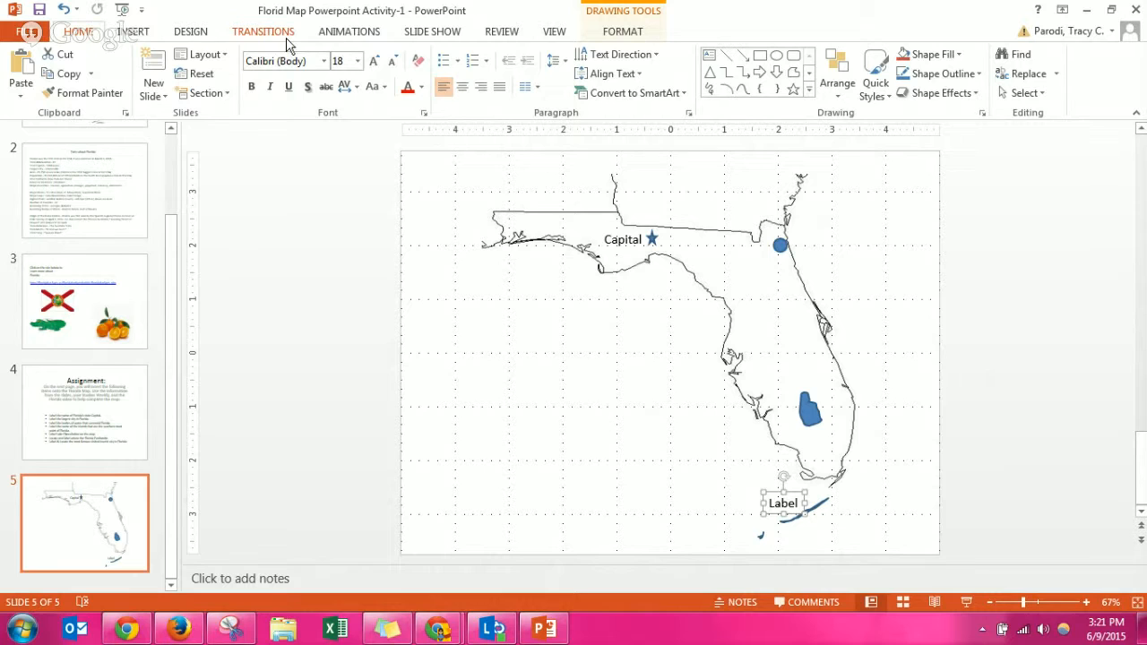
{"action": "left_click", "coordinate": [133, 31]}
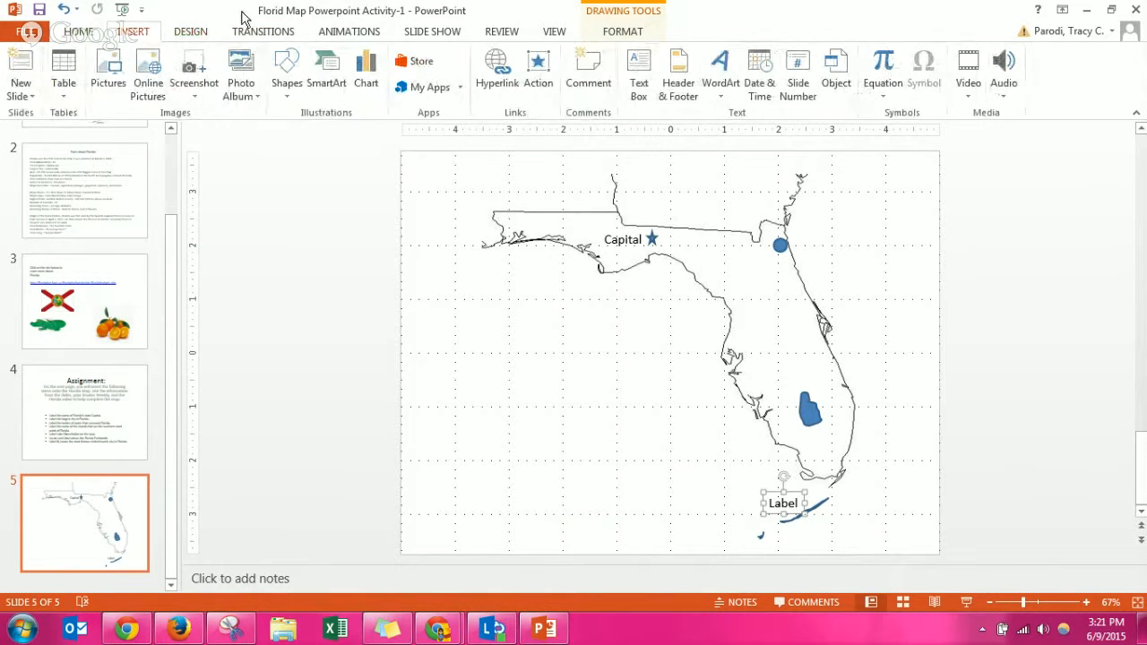
Draw a line shape and resize it into a short horizontal pointer in the Gulf west of the peninsula.
{"action": "left_click", "coordinate": [287, 77]}
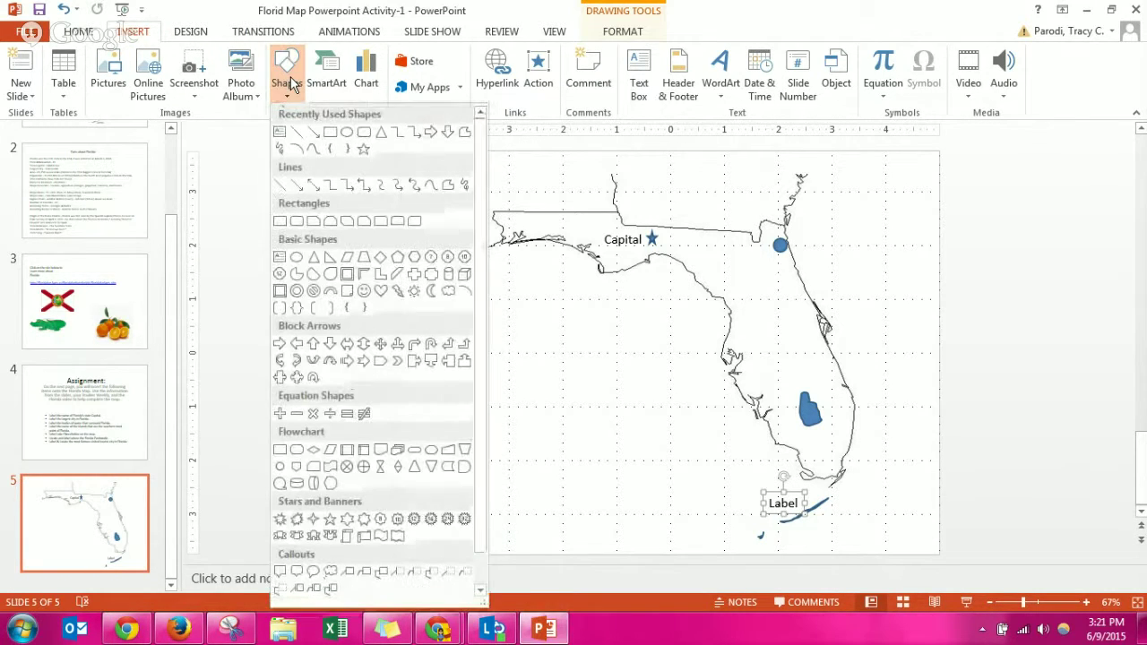
{"action": "left_click", "coordinate": [316, 135]}
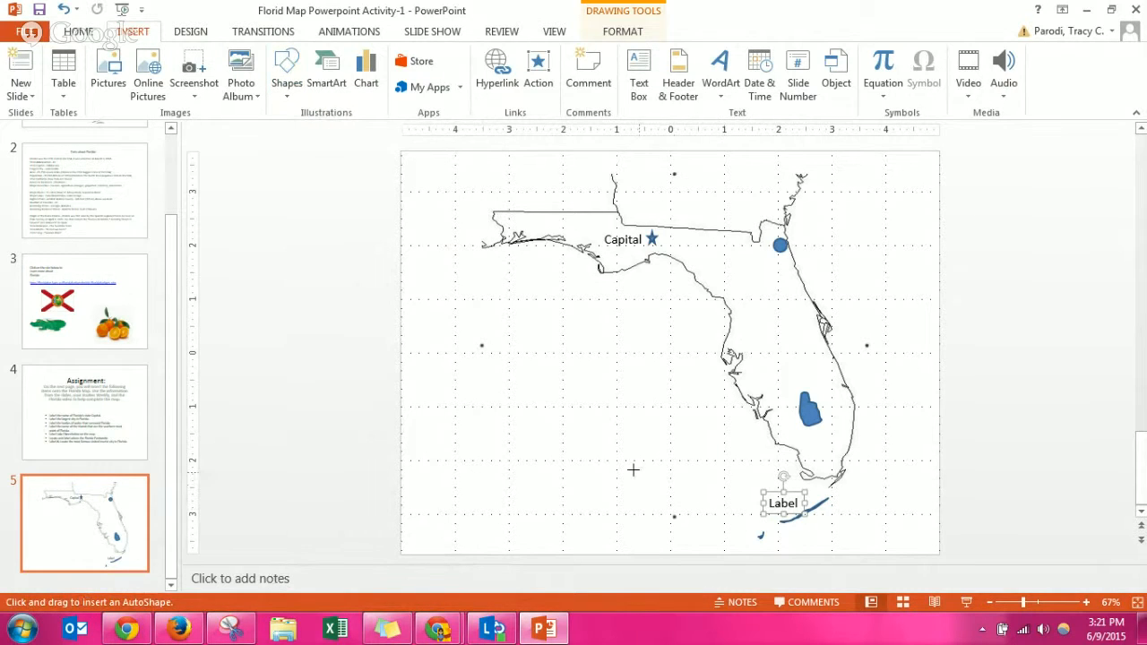
{"action": "left_click_drag", "start_coordinate": [634, 477], "coordinate": [556, 360]}
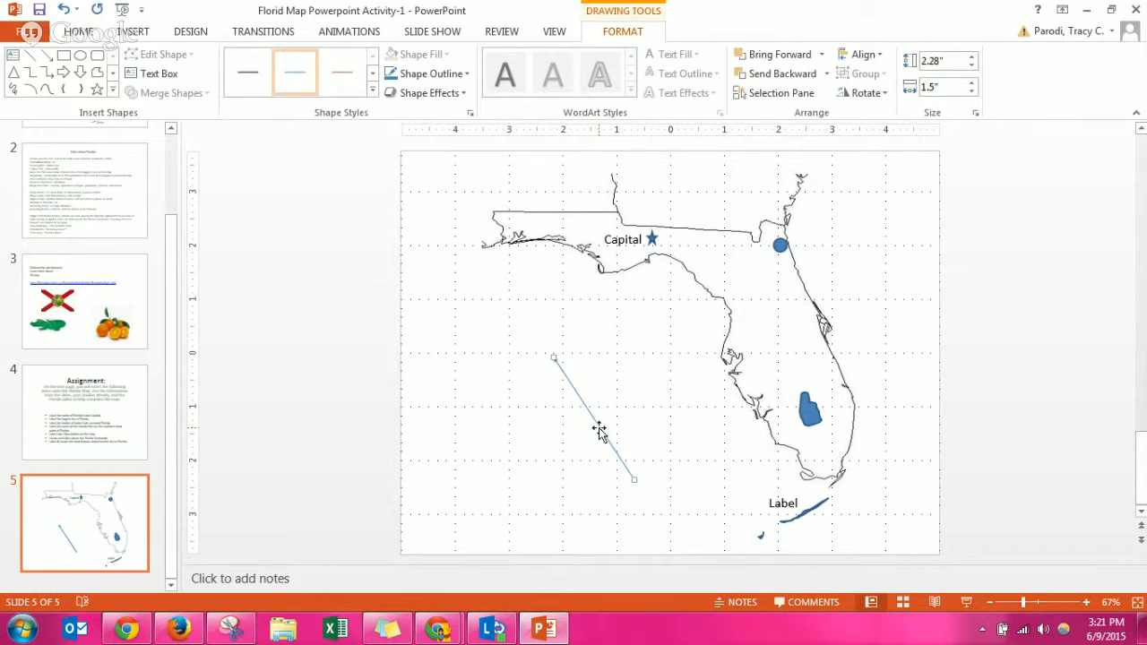
{"action": "mouse_move", "coordinate": [601, 433]}
{"action": "left_mouse_down"}
{"action": "mouse_move", "coordinate": [672, 345]}
{"action": "mouse_move", "coordinate": [659, 333]}
{"action": "mouse_move", "coordinate": [680, 393]}
{"action": "left_mouse_up"}
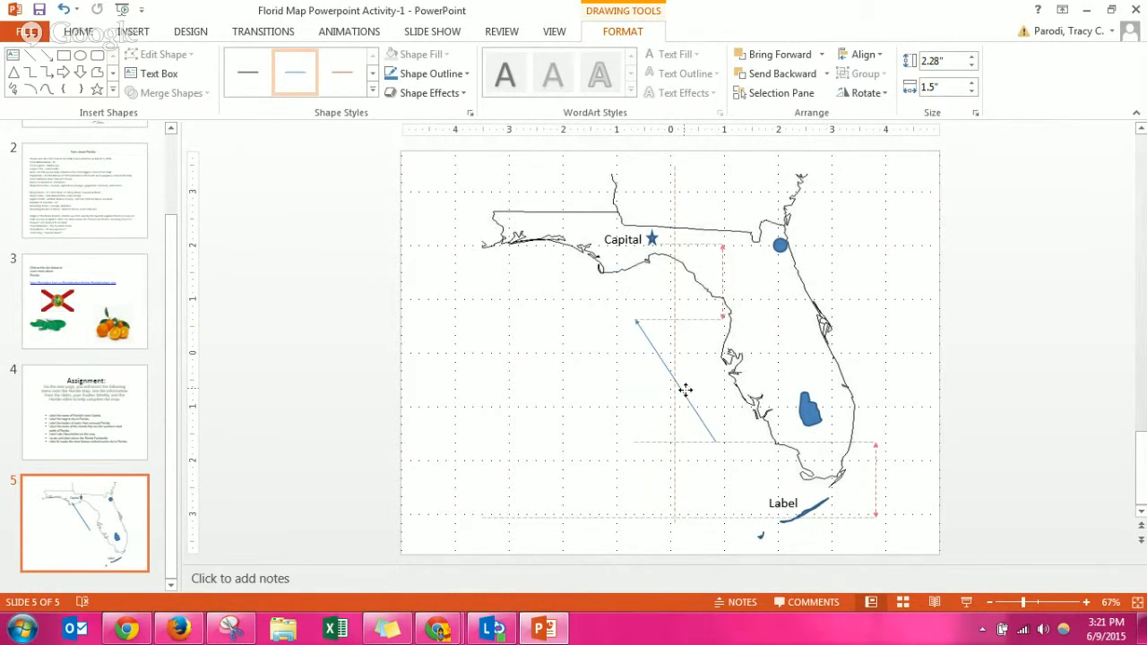
{"action": "mouse_move", "coordinate": [712, 444]}
{"action": "left_mouse_down"}
{"action": "mouse_move", "coordinate": [563, 322]}
{"action": "mouse_move", "coordinate": [561, 303]}
{"action": "mouse_move", "coordinate": [723, 285]}
{"action": "mouse_move", "coordinate": [565, 344]}
{"action": "left_mouse_up"}
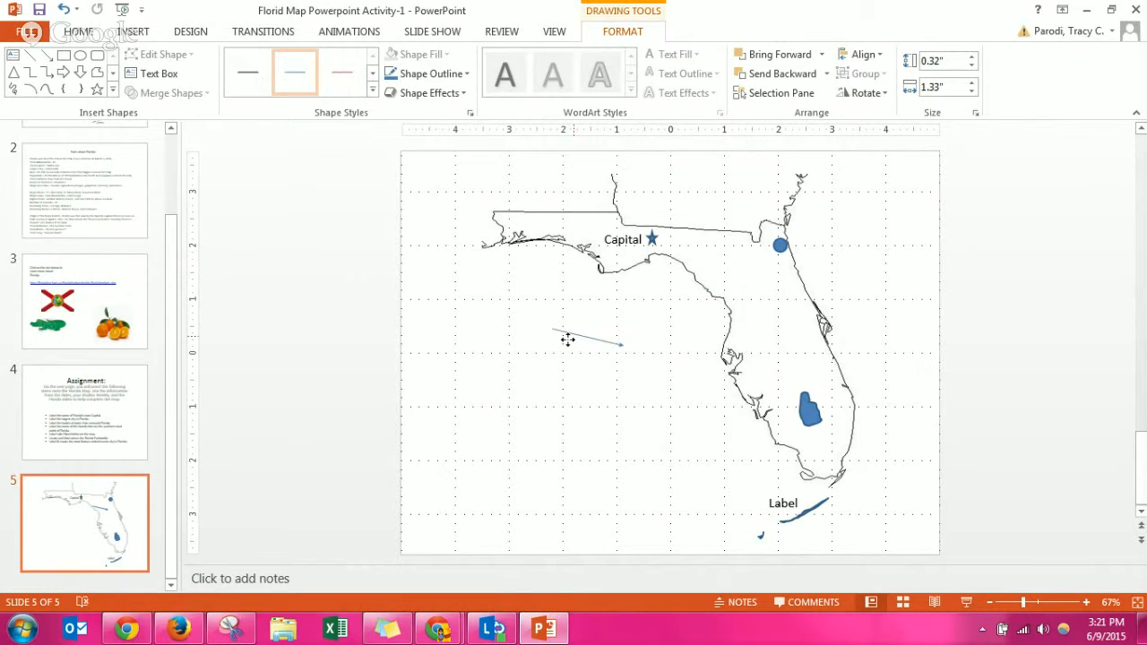
{"action": "left_click", "coordinate": [136, 31]}
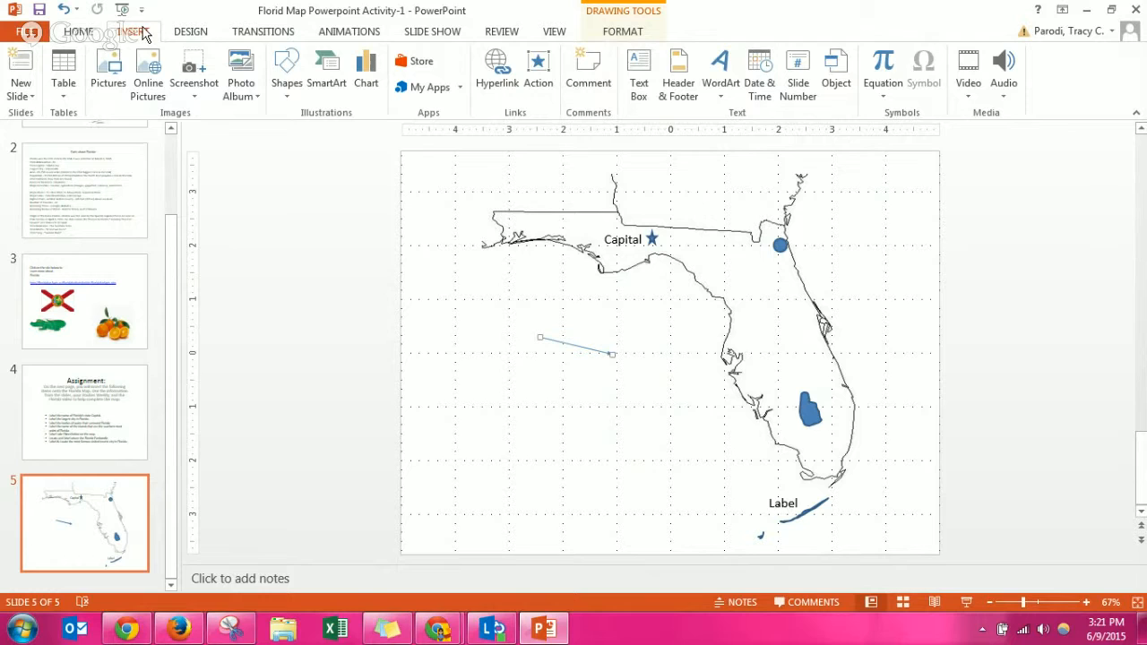
Add an 'Identify' text box left of the pointer line, then view the Assignment slide.
{"action": "left_click", "coordinate": [638, 76]}
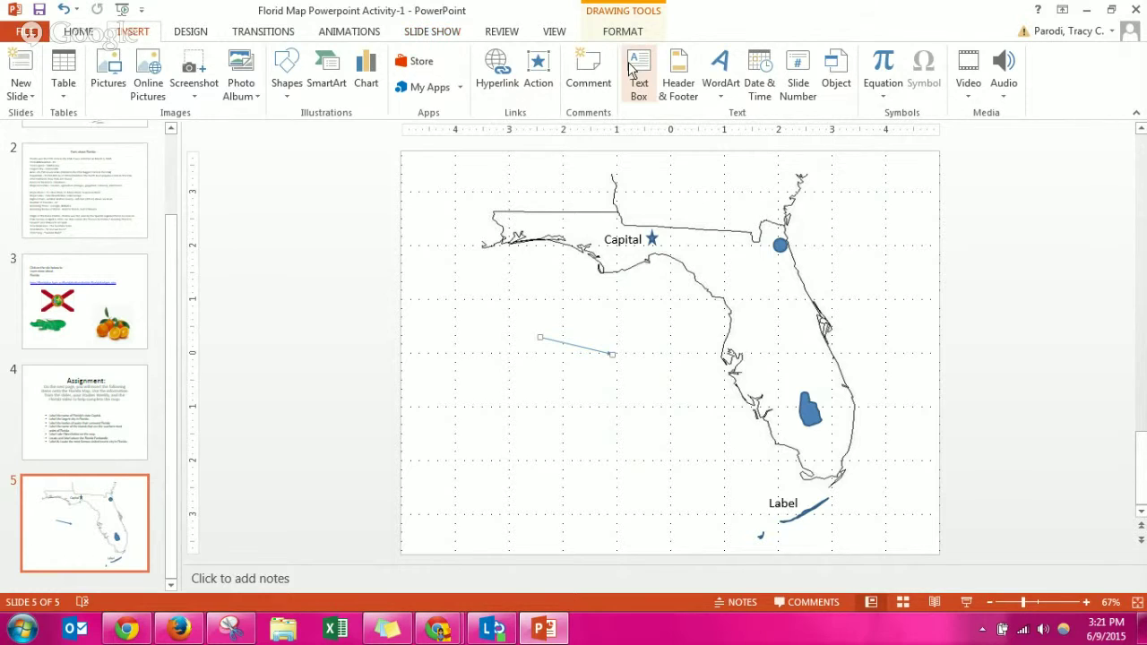
{"action": "left_click", "coordinate": [480, 320]}
{"action": "type", "text": "Ident"}
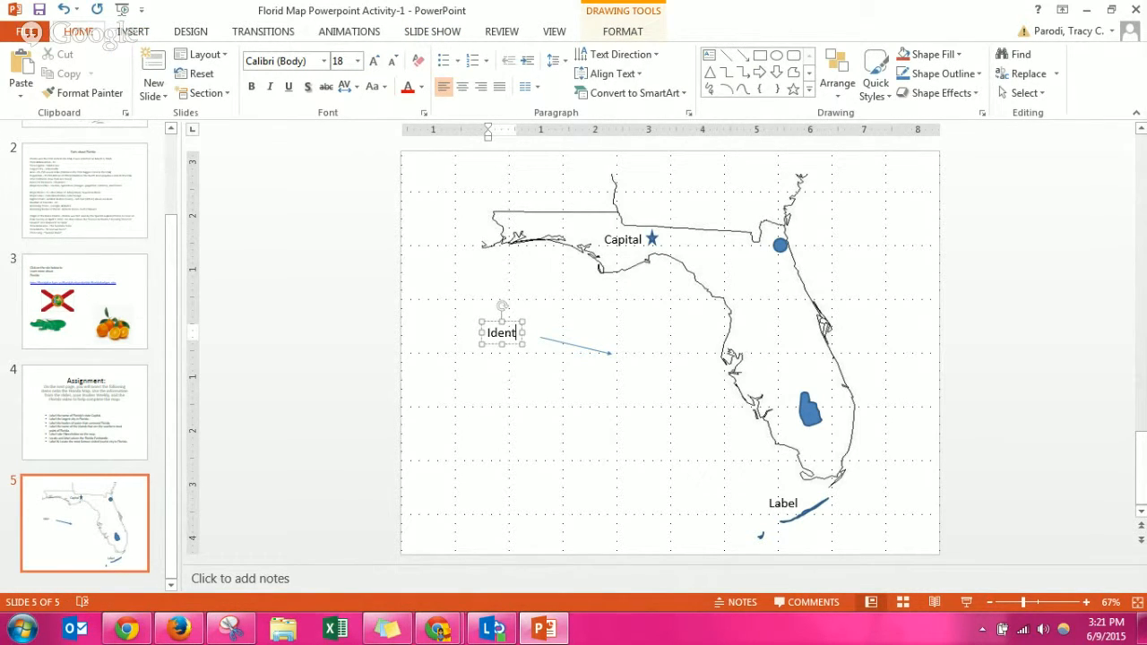
{"action": "type", "text": "ify"}
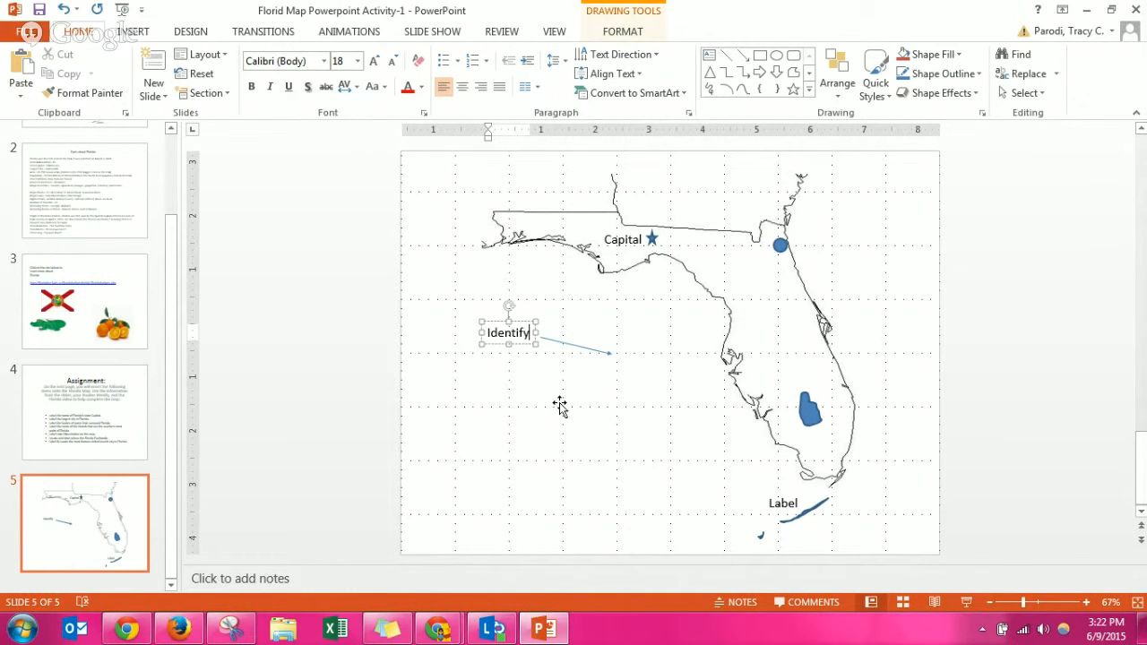
{"action": "left_click", "coordinate": [108, 414]}
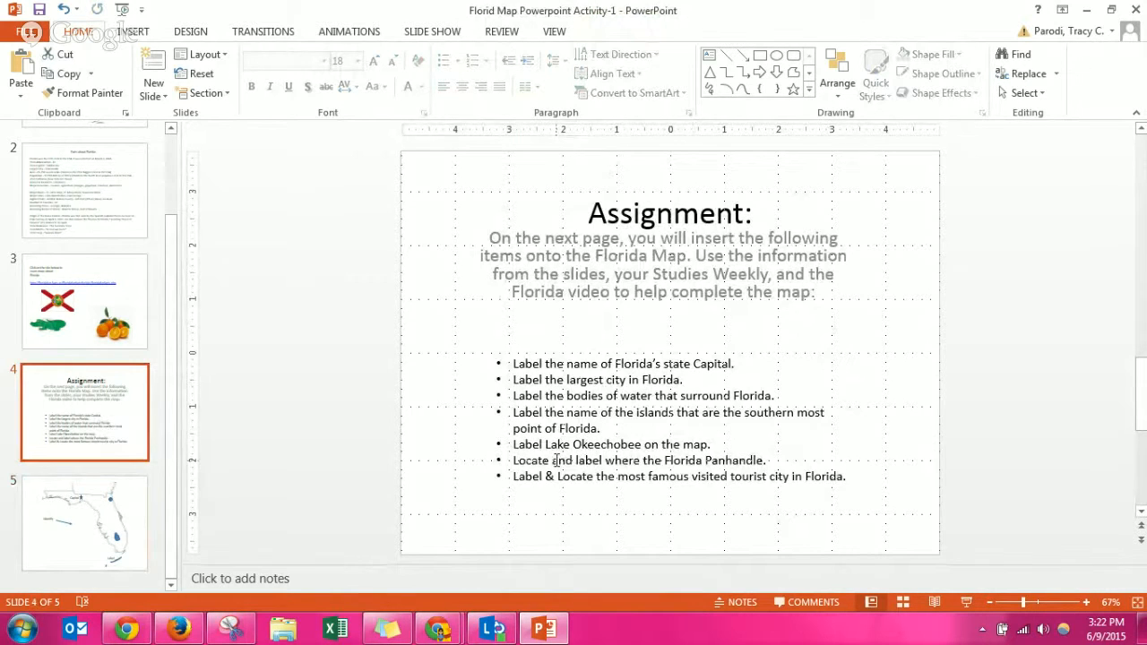
{"action": "left_click", "coordinate": [512, 461]}
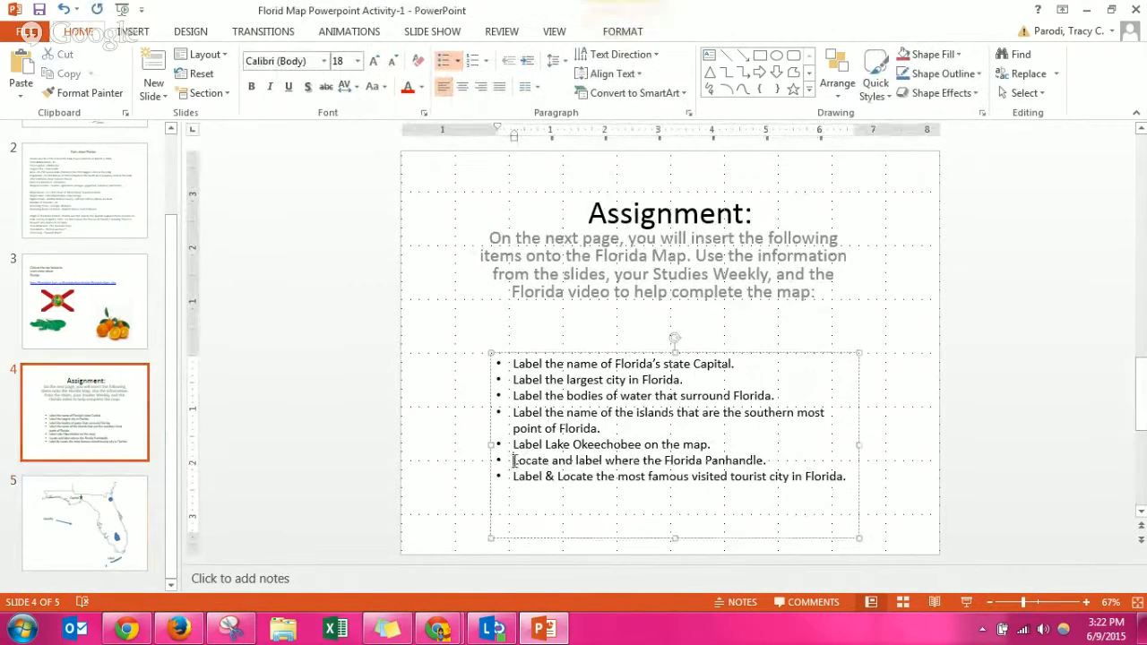
{"action": "left_click", "coordinate": [513, 476]}
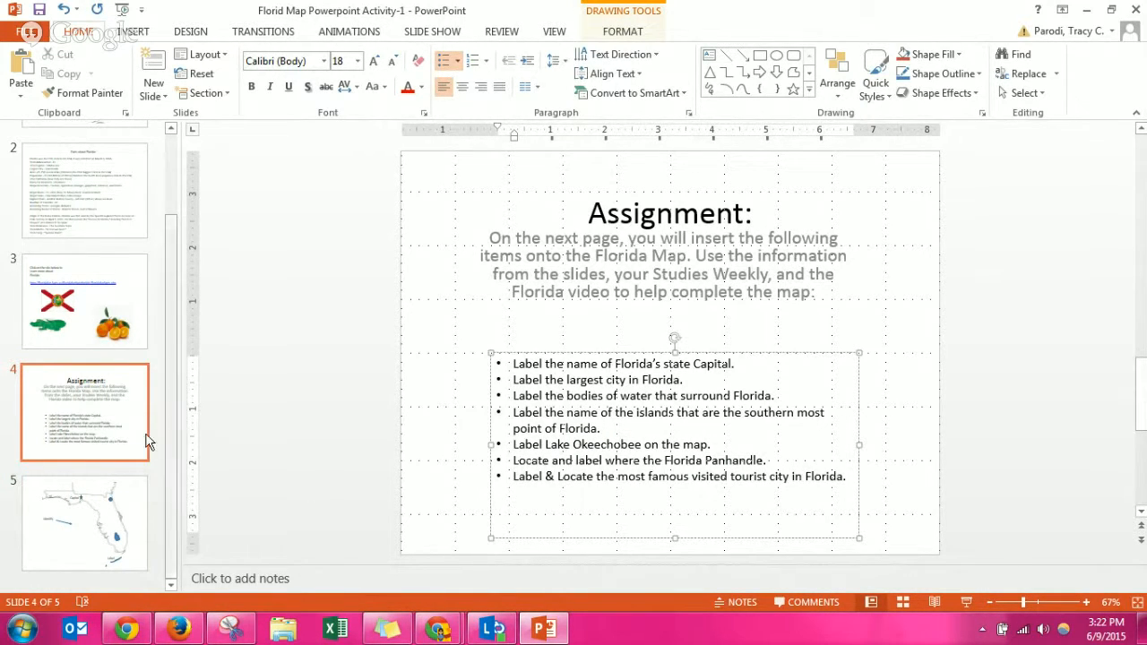
{"action": "left_click", "coordinate": [117, 336]}
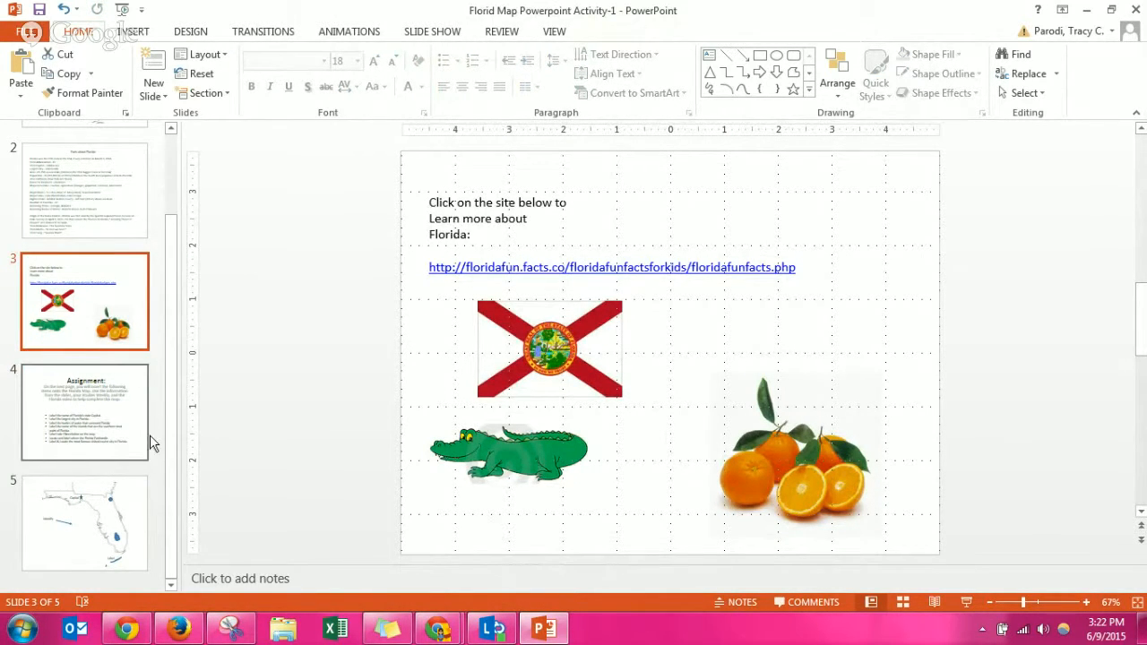
{"action": "left_click", "coordinate": [112, 511]}
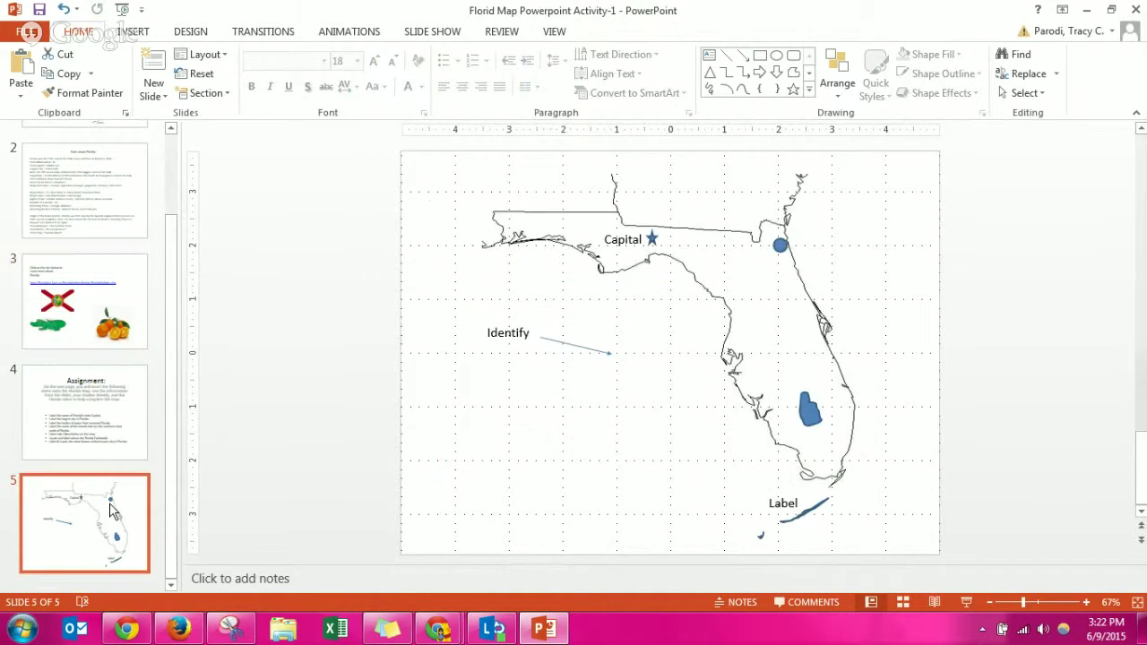
{"action": "left_click", "coordinate": [107, 448]}
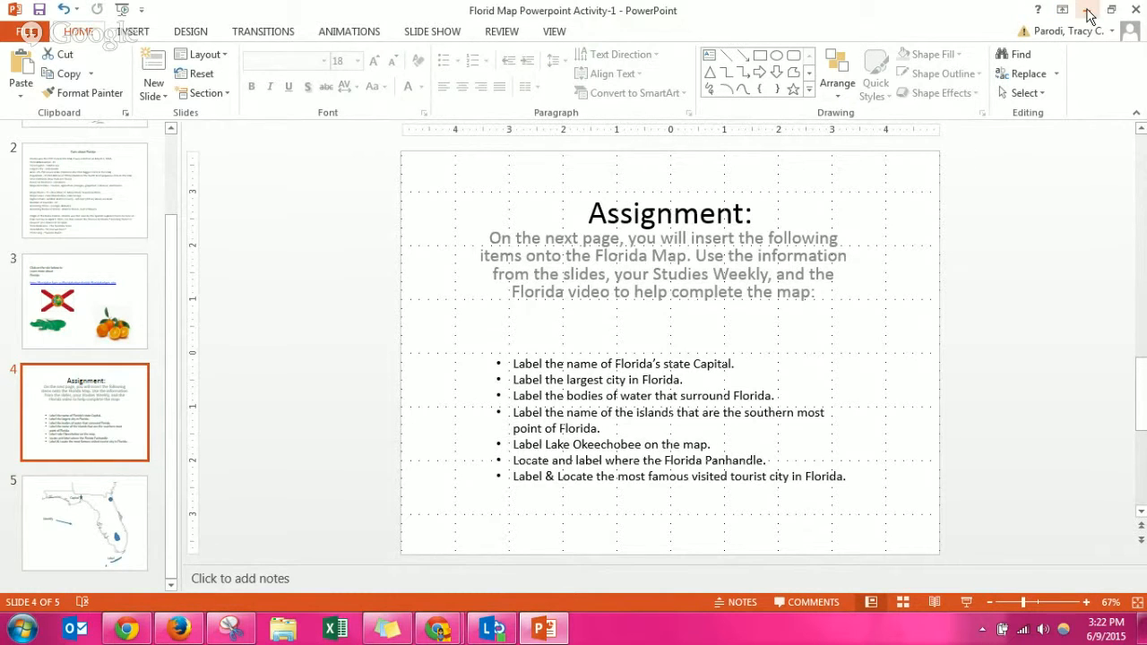
Save the deck as a copy under a new name in the Desktop SS folder.
{"action": "left_click", "coordinate": [27, 31]}
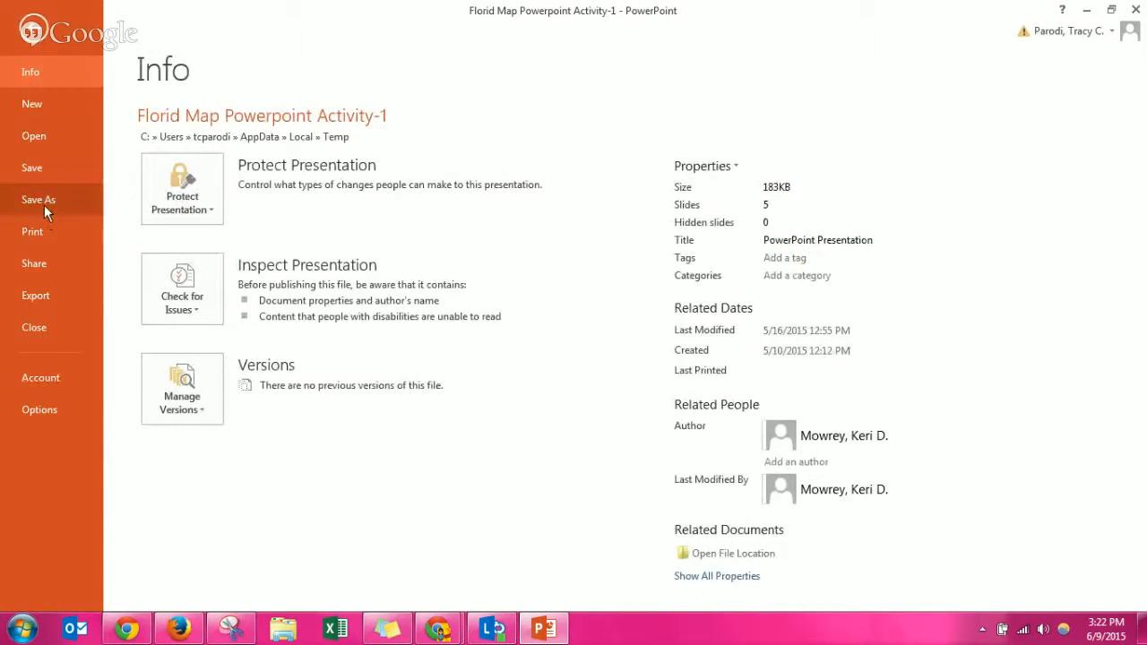
{"action": "left_click", "coordinate": [44, 204]}
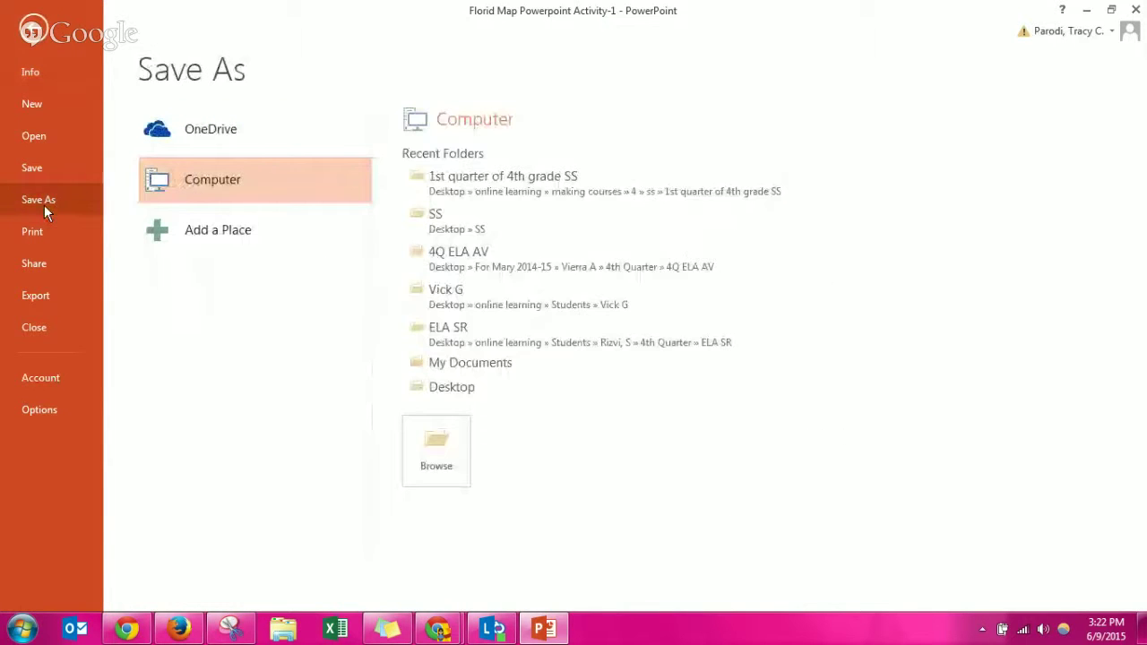
{"action": "left_click", "coordinate": [465, 397]}
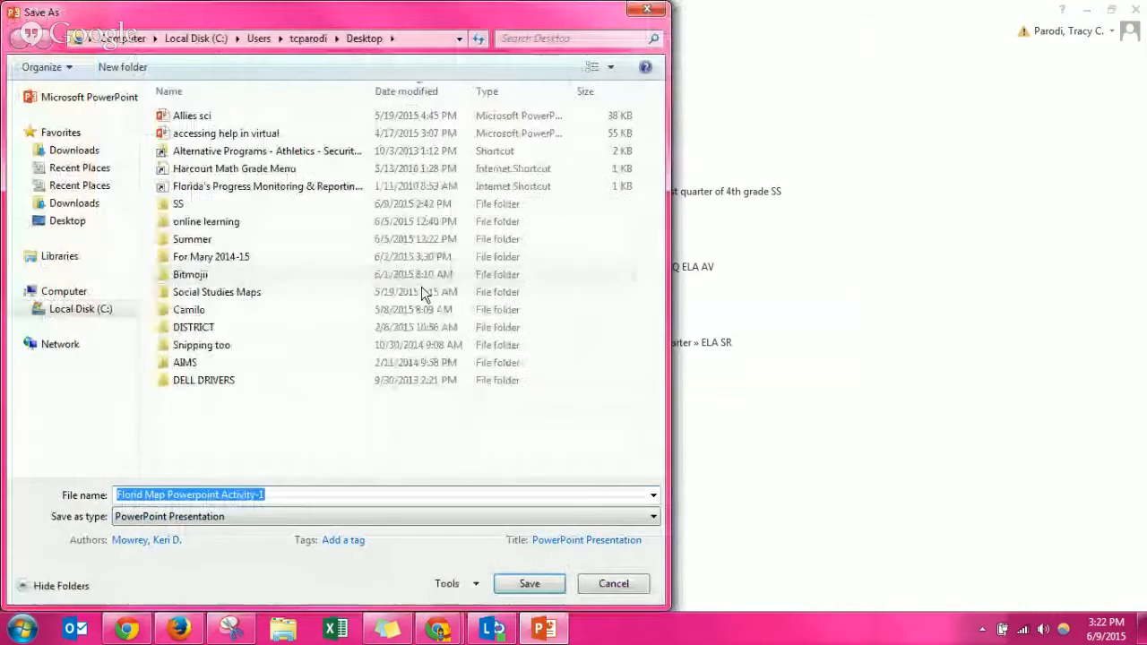
{"action": "double_click", "coordinate": [225, 204]}
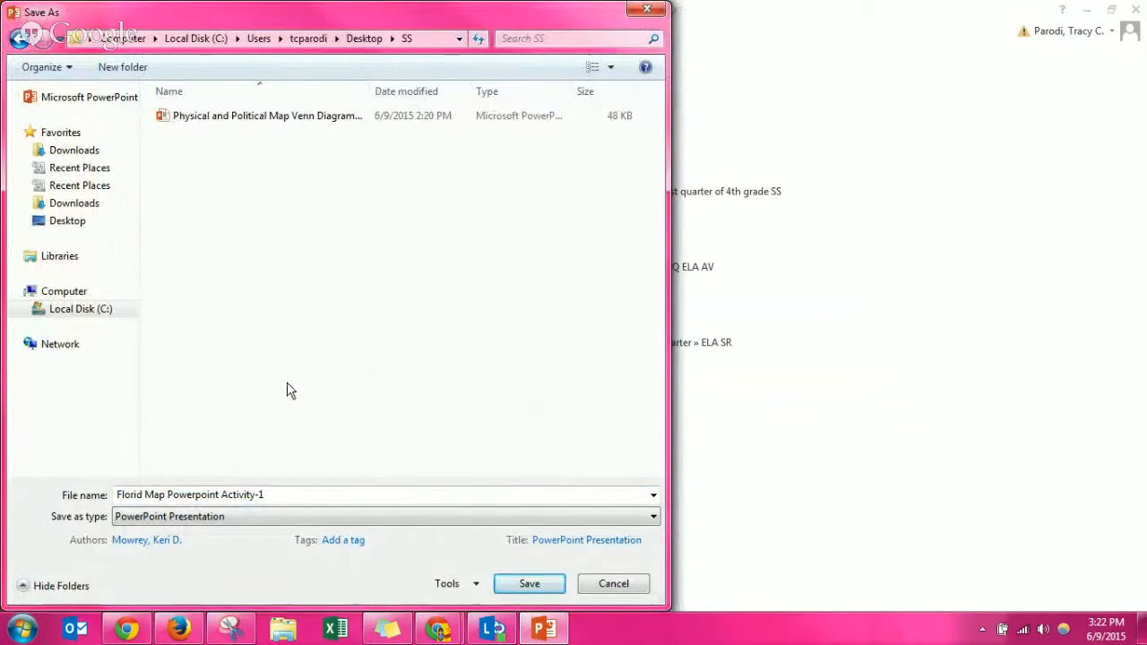
{"action": "left_click", "coordinate": [276, 493]}
{"action": "type", "text": "Parodi"}
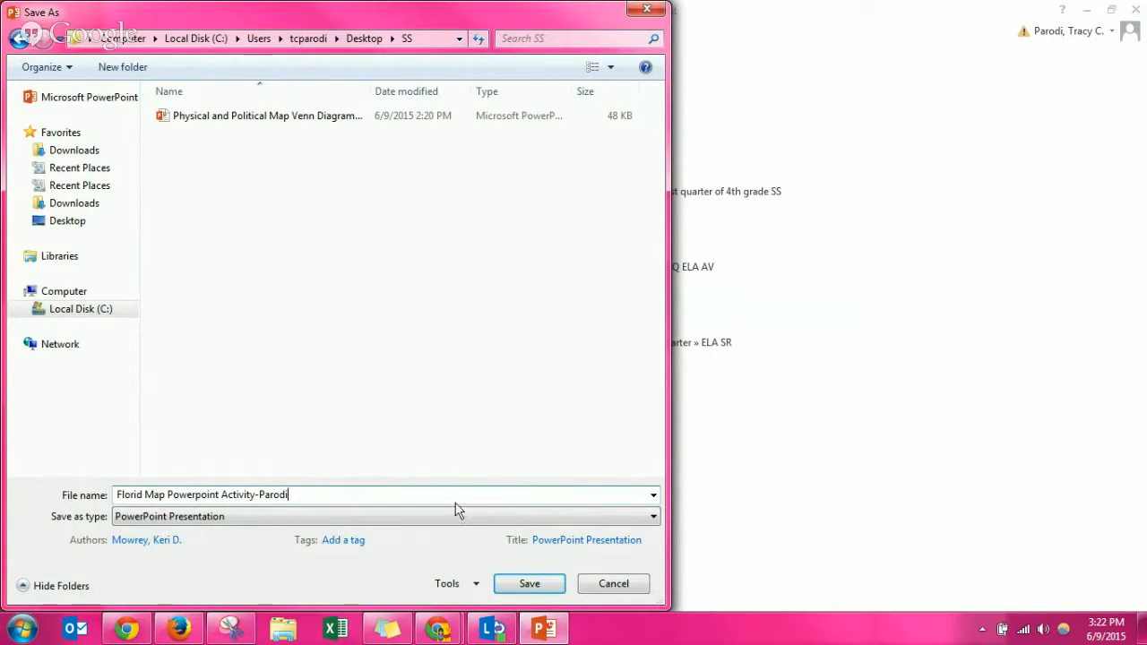
{"action": "left_click", "coordinate": [529, 583]}
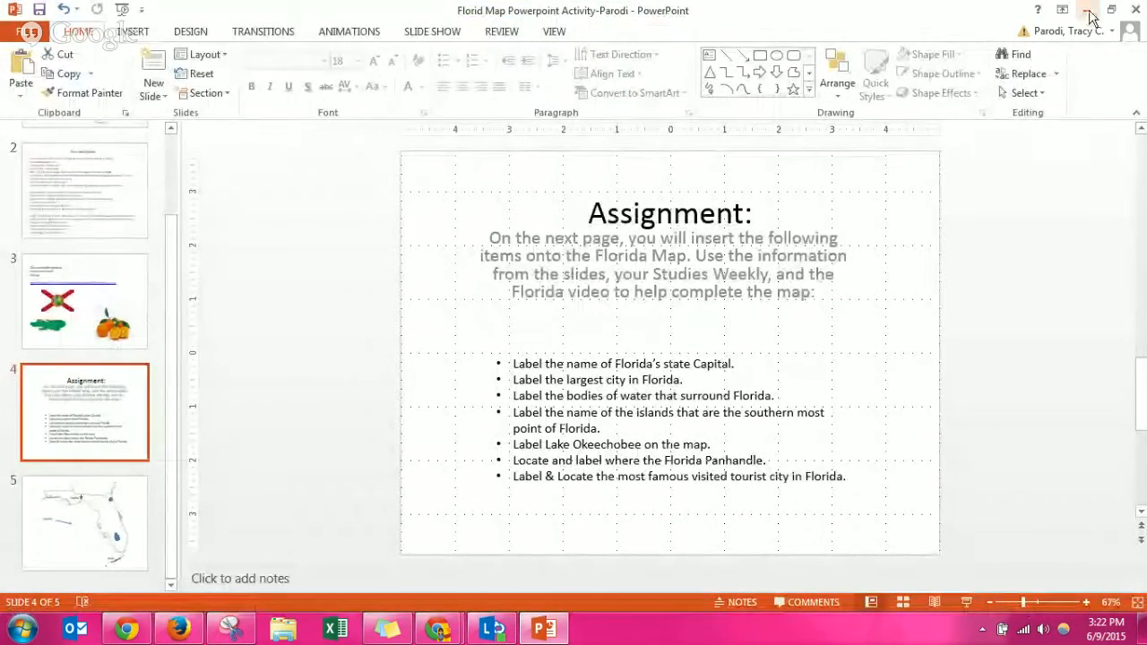
Minimize PowerPoint and open the Activity Rubric from the assignment page.
{"action": "left_click", "coordinate": [1089, 14]}
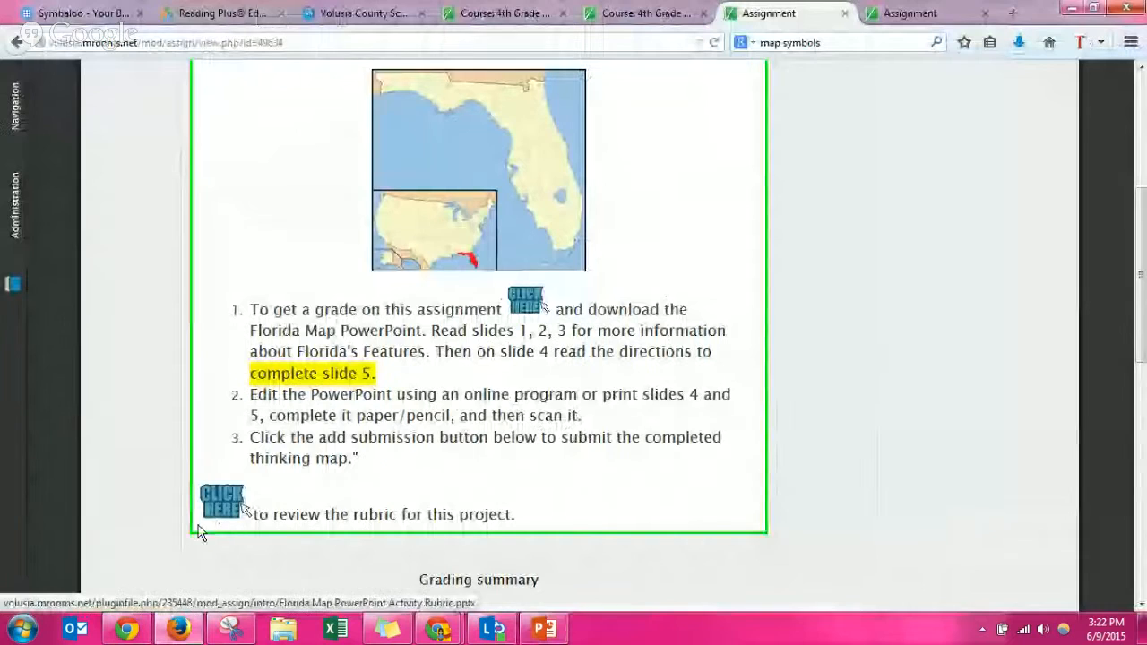
{"action": "left_click", "coordinate": [224, 501]}
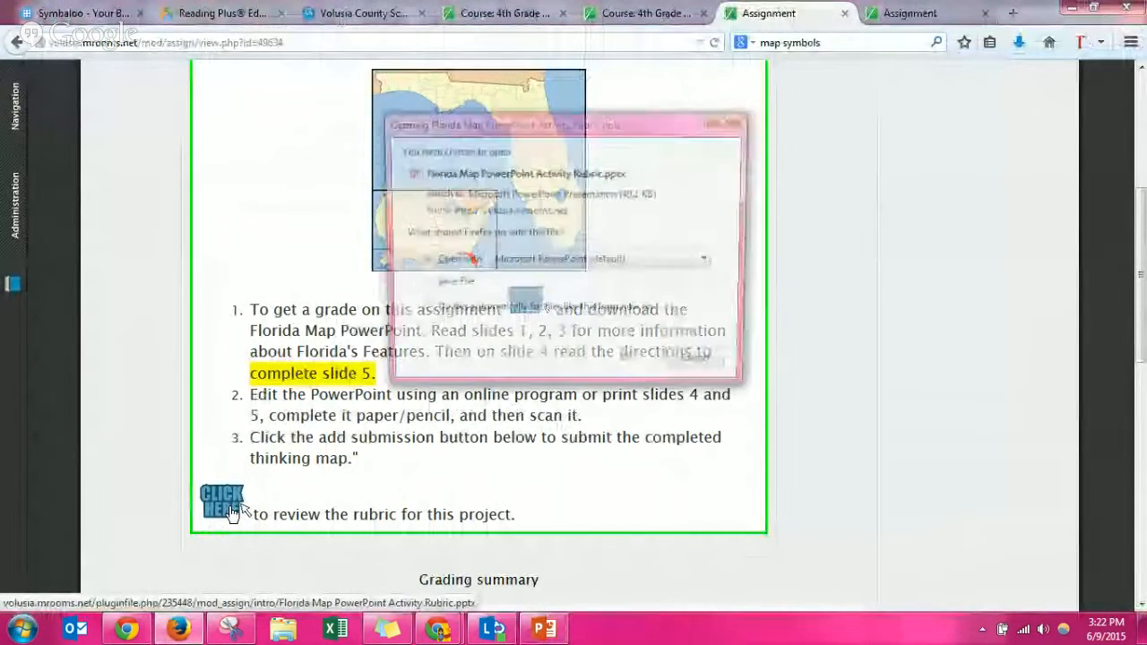
{"action": "left_click", "coordinate": [627, 365]}
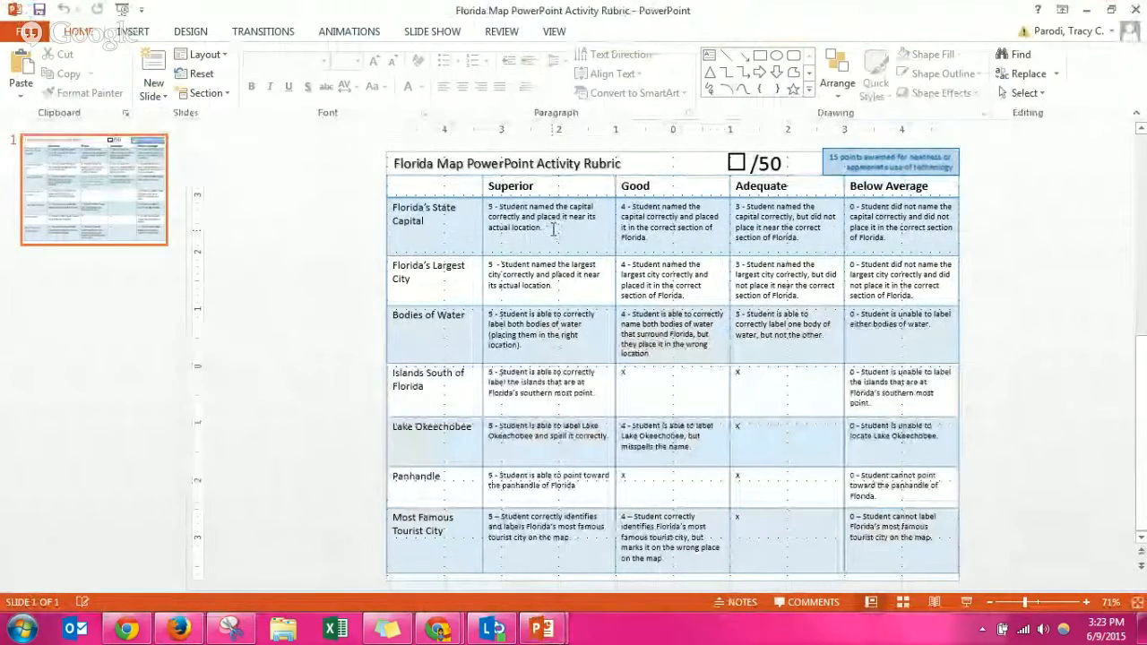
Color the Superior State Capital rubric text red and minimize the rubric.
{"action": "mouse_move", "coordinate": [559, 228]}
{"action": "left_mouse_down"}
{"action": "mouse_move", "coordinate": [513, 227]}
{"action": "mouse_move", "coordinate": [490, 207]}
{"action": "left_mouse_up"}
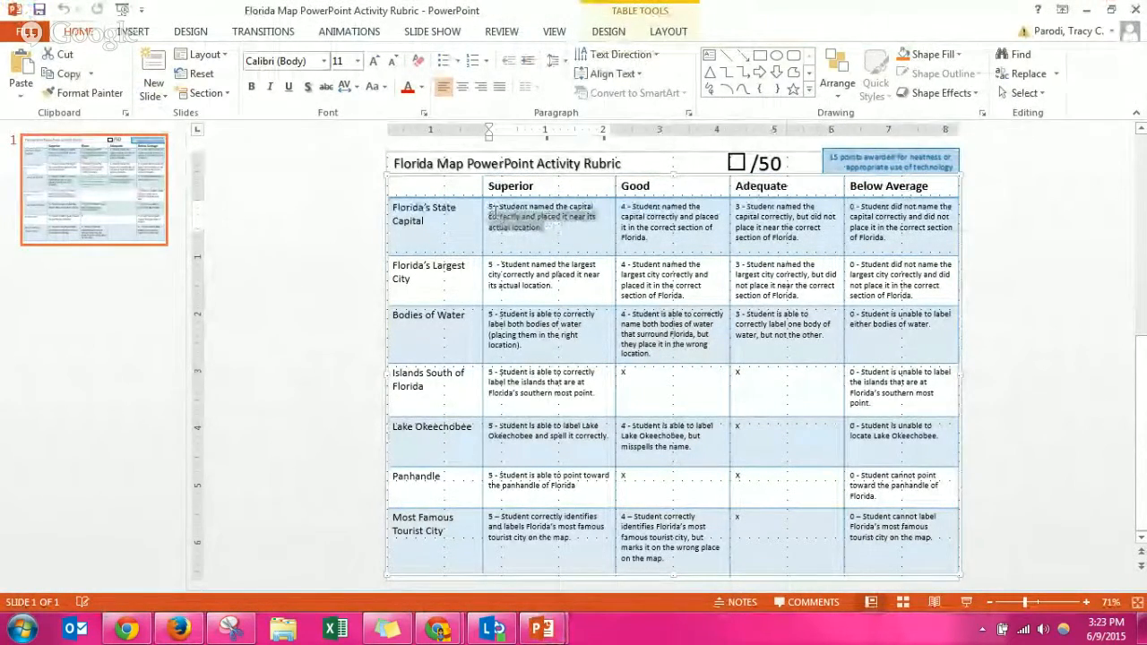
{"action": "left_click", "coordinate": [409, 89]}
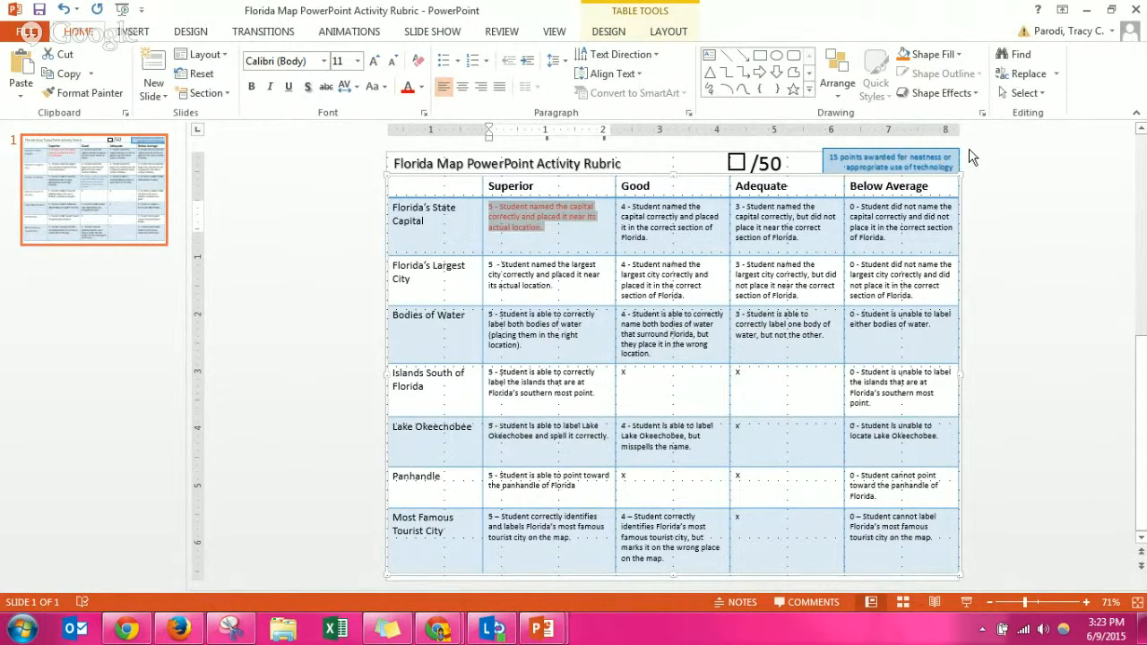
{"action": "left_click", "coordinate": [1084, 9]}
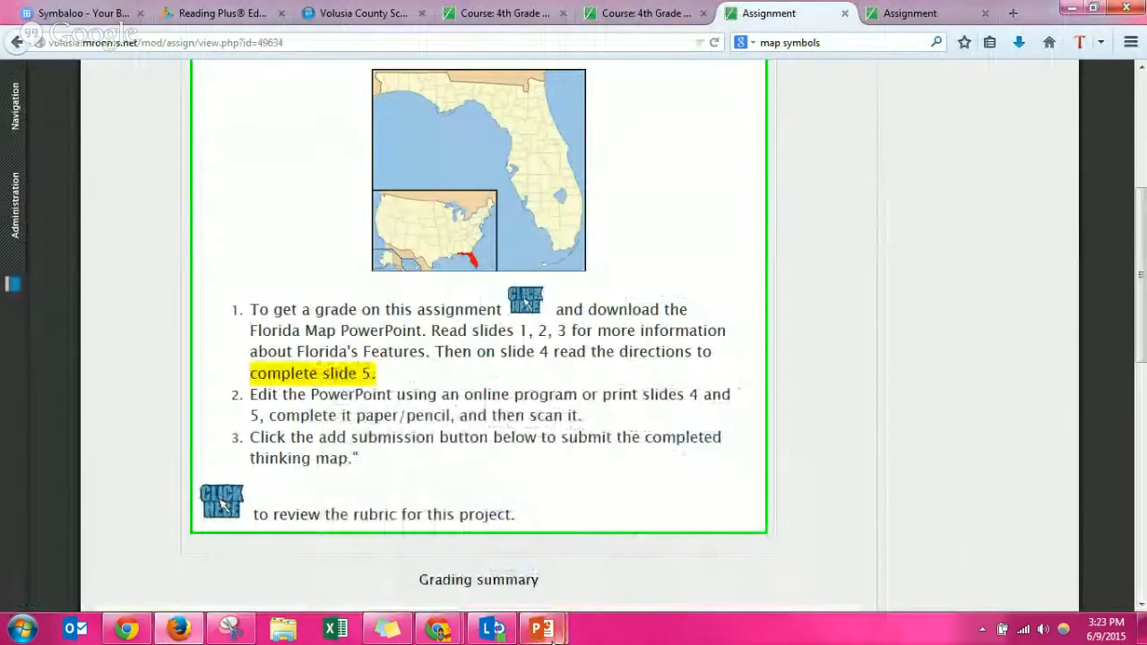
{"action": "mouse_move", "coordinate": [541, 629]}
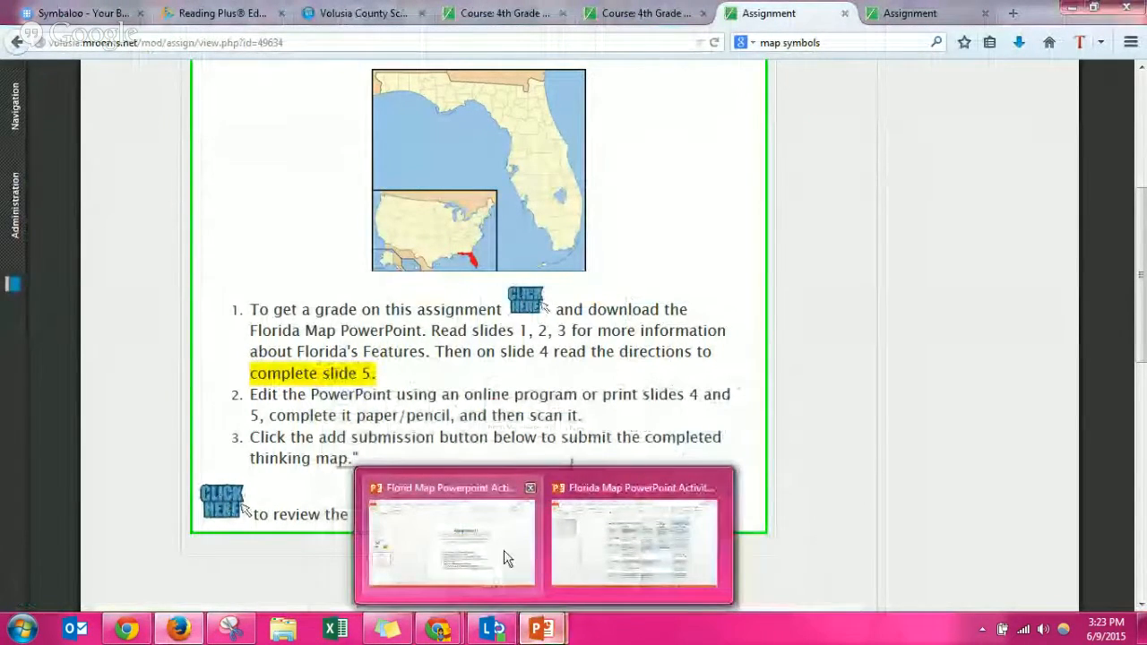
On slide 5, move 'Identify' beside the lake and its line to the west coast, then minimize.
{"action": "left_click", "coordinate": [506, 557]}
{"action": "left_click", "coordinate": [47, 519]}
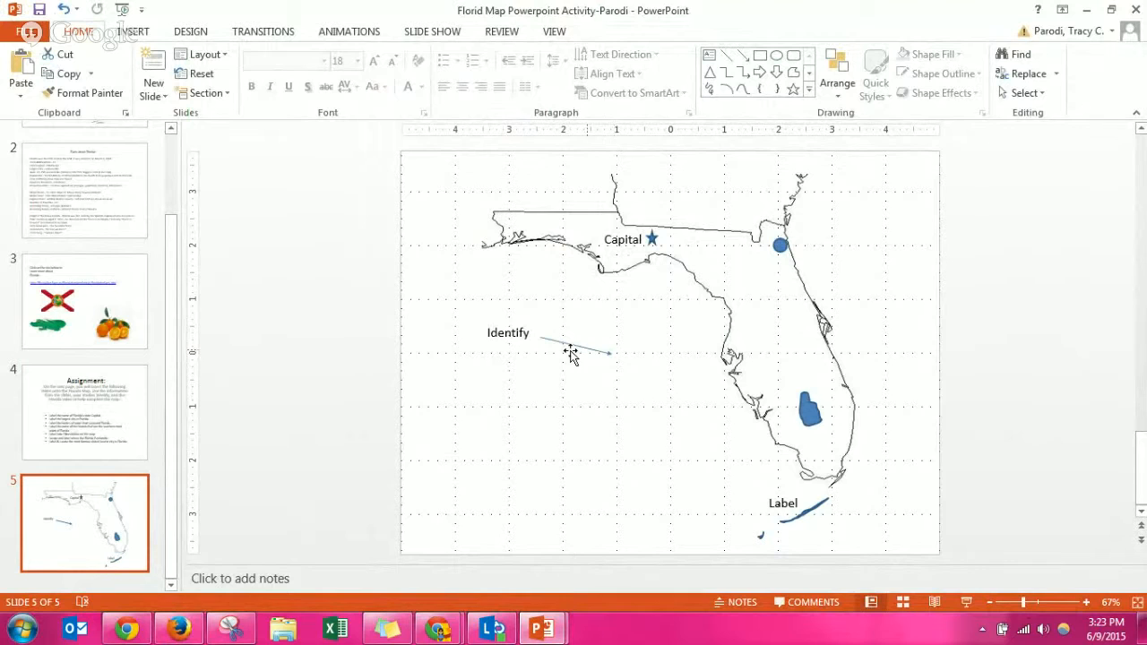
{"action": "left_click", "coordinate": [509, 336]}
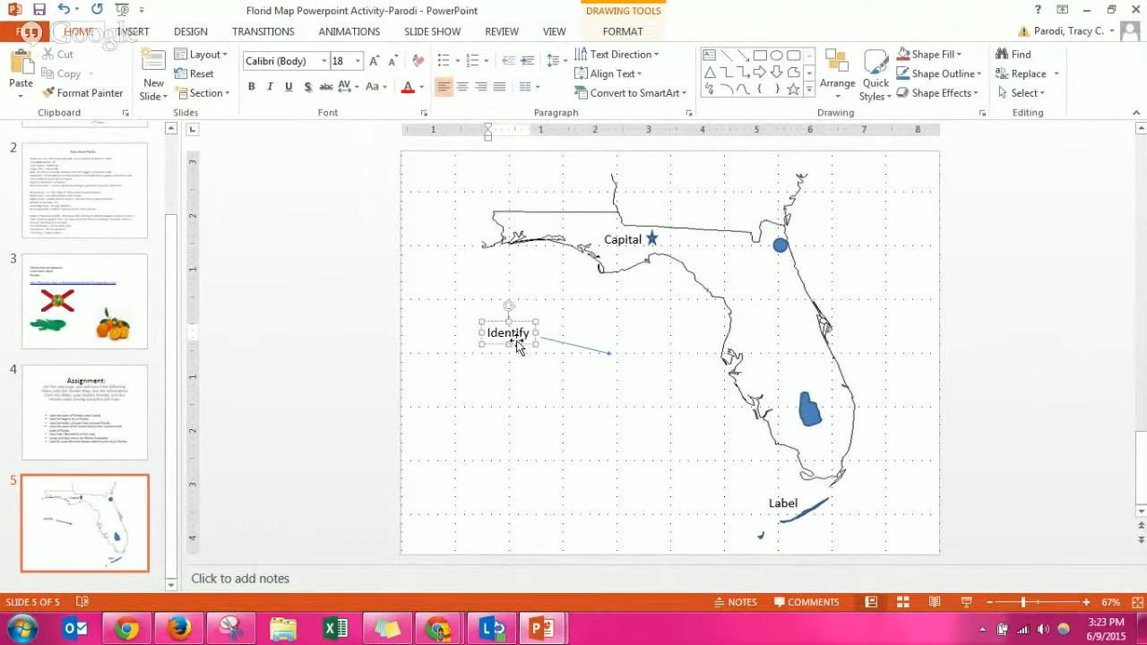
{"action": "left_click_drag", "start_coordinate": [518, 346], "coordinate": [802, 377]}
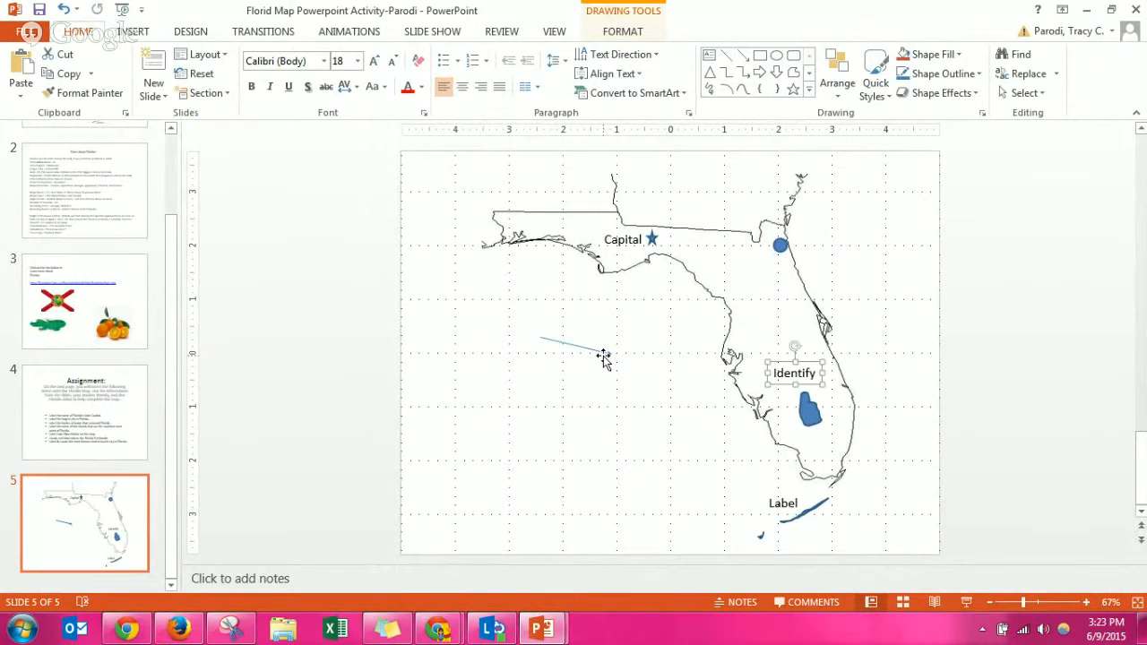
{"action": "left_click_drag", "start_coordinate": [605, 359], "coordinate": [702, 347]}
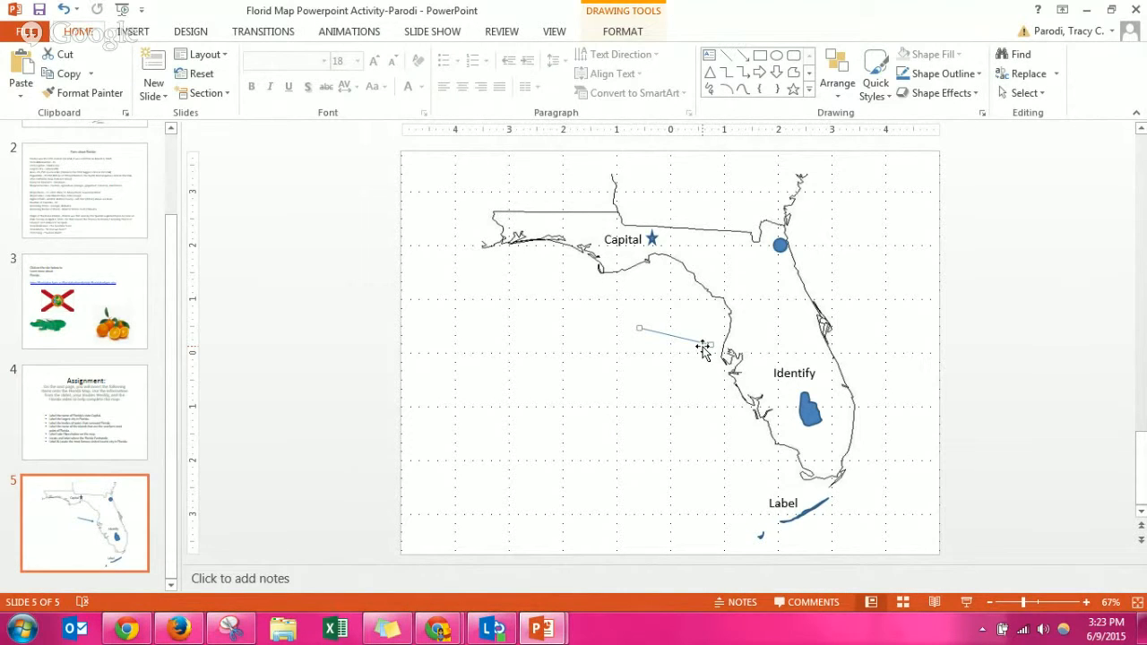
{"action": "left_click", "coordinate": [1089, 9]}
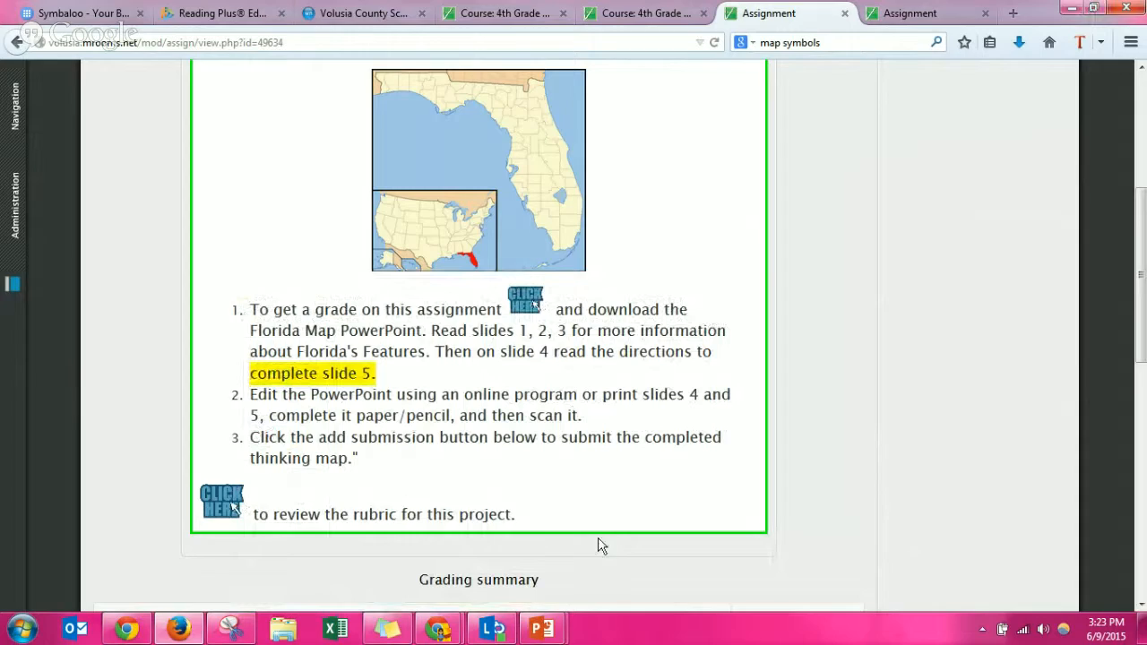
Glance at the rubric, put it away, and start a new submission for the Florida Map assignment.
{"action": "left_click", "coordinate": [542, 628]}
{"action": "left_click", "coordinate": [537, 585]}
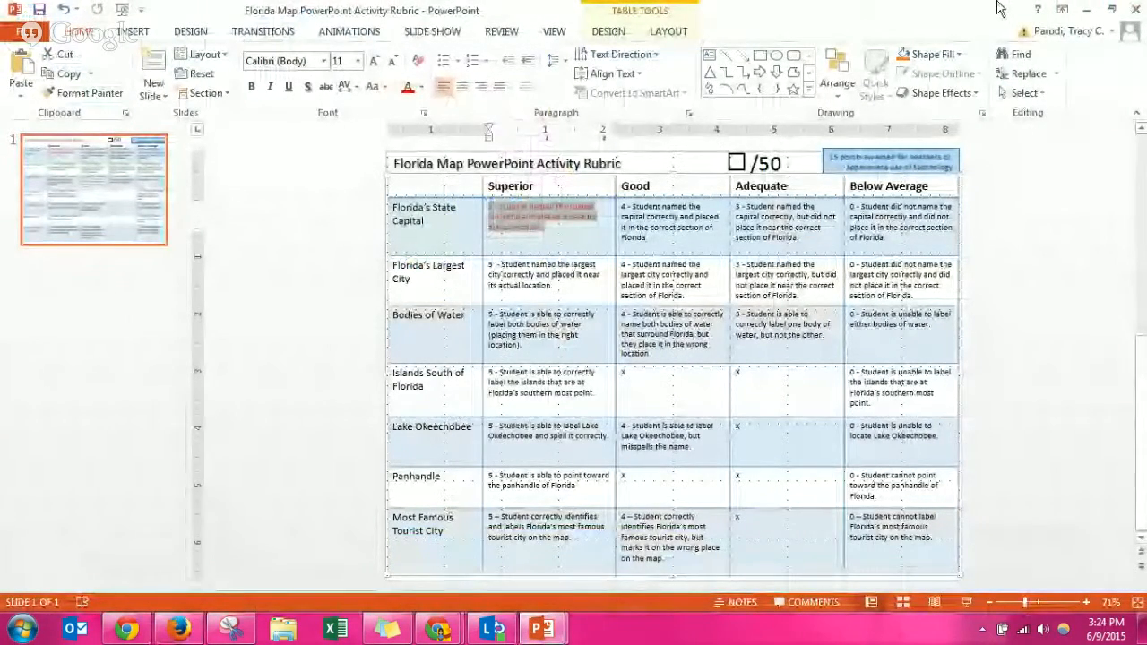
{"action": "left_click", "coordinate": [1086, 13]}
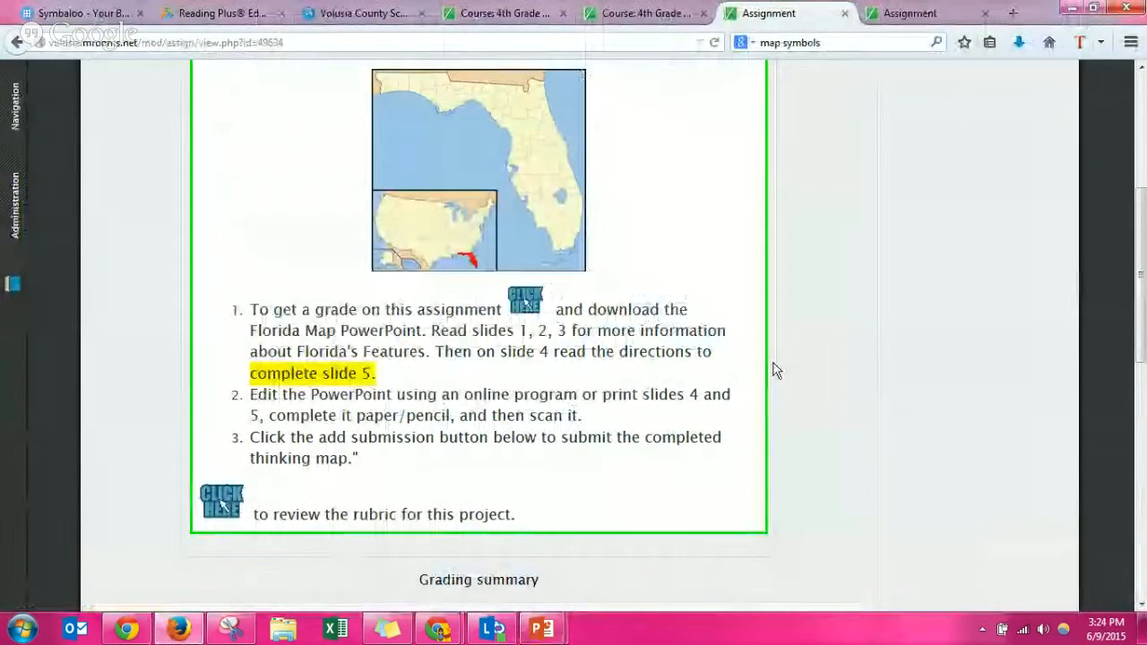
{"action": "scroll", "coordinate": [791, 349], "scroll_direction": "down", "scroll_amount": 5}
{"action": "left_click", "coordinate": [523, 445]}
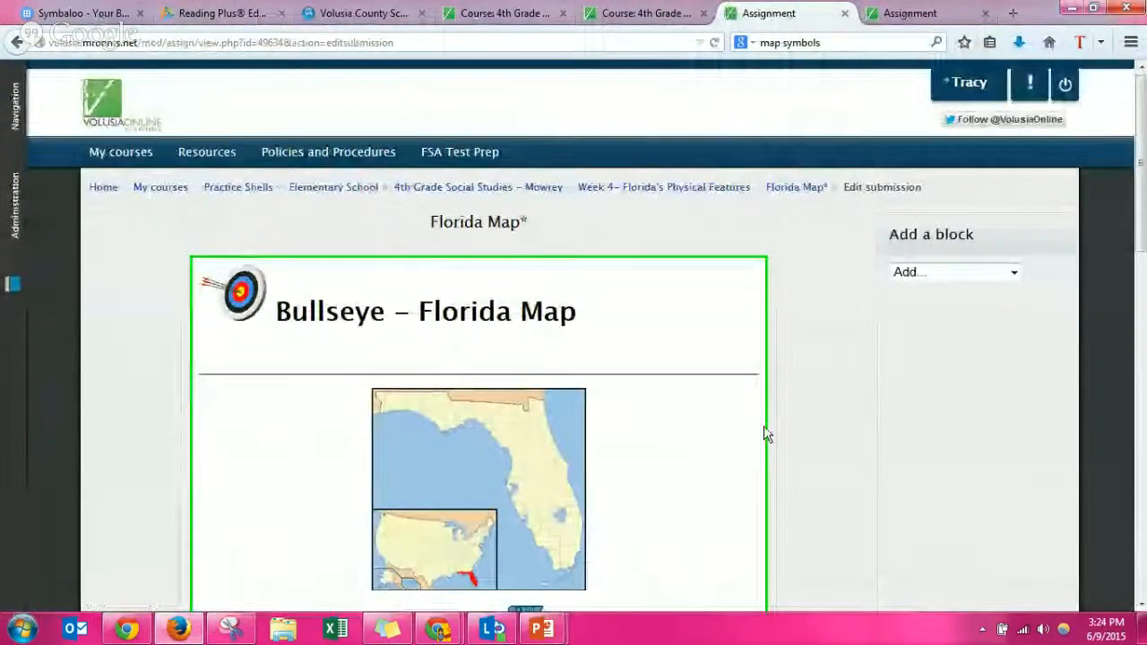
{"action": "scroll", "coordinate": [680, 459], "scroll_direction": "down", "scroll_amount": 5}
{"action": "scroll", "coordinate": [679, 403], "scroll_direction": "down", "scroll_amount": 5}
{"action": "scroll", "coordinate": [538, 359], "scroll_direction": "down", "scroll_amount": 3}
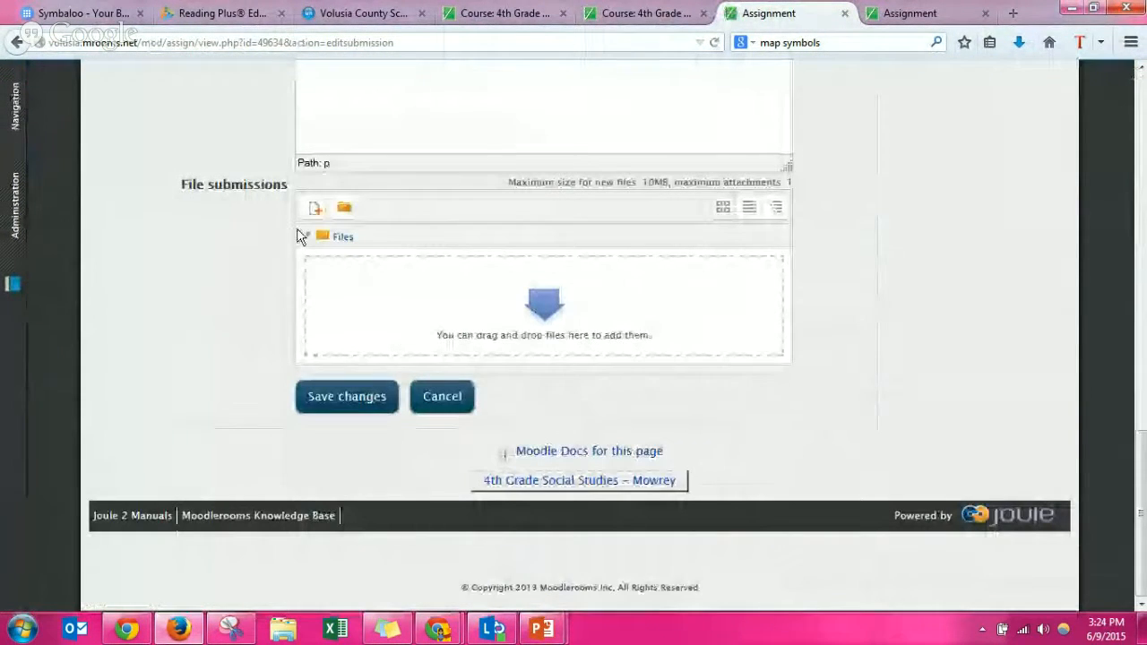
Choose to upload a file from the computer and navigate to the Desktop.
{"action": "left_click", "coordinate": [315, 213]}
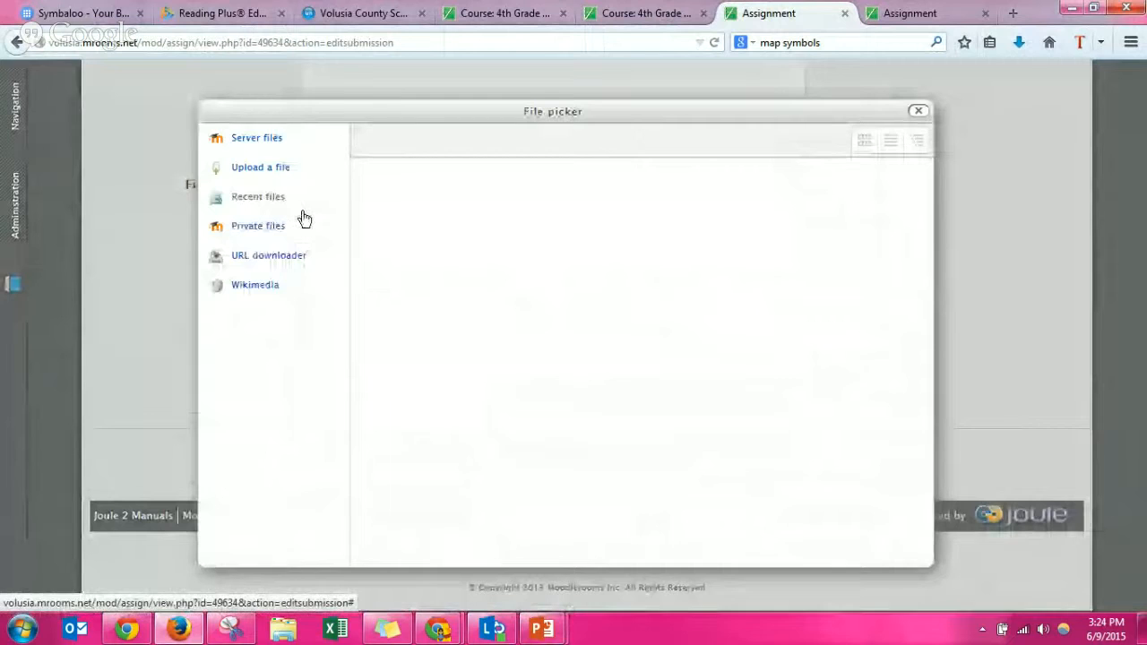
{"action": "left_click", "coordinate": [266, 172]}
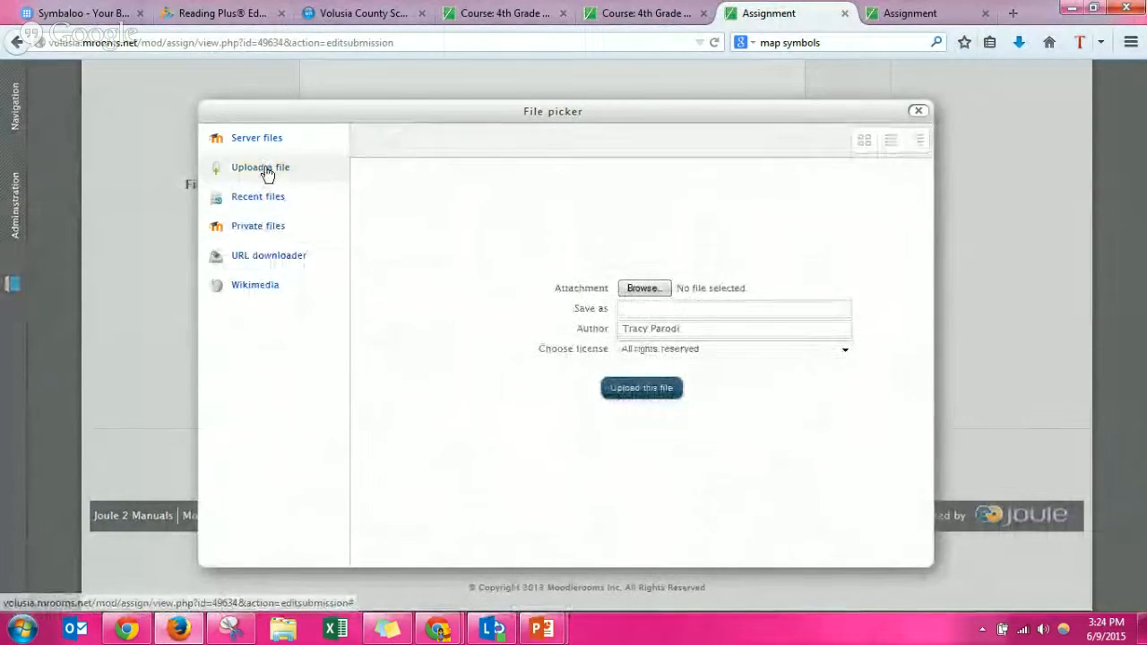
{"action": "left_click", "coordinate": [643, 290]}
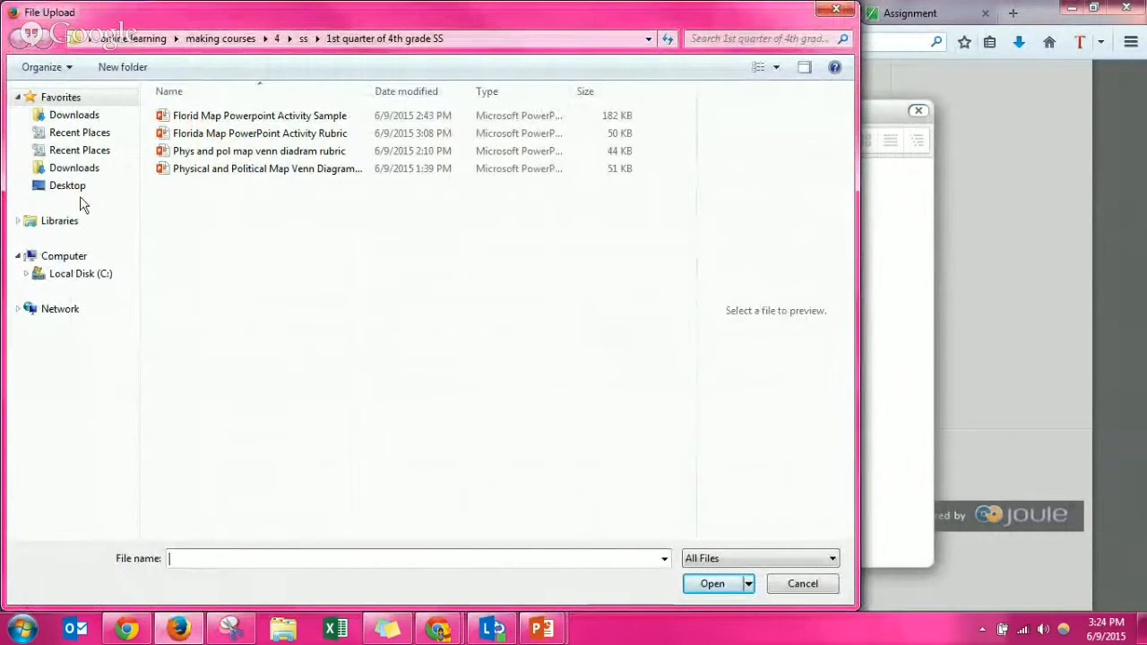
{"action": "left_click", "coordinate": [67, 185]}
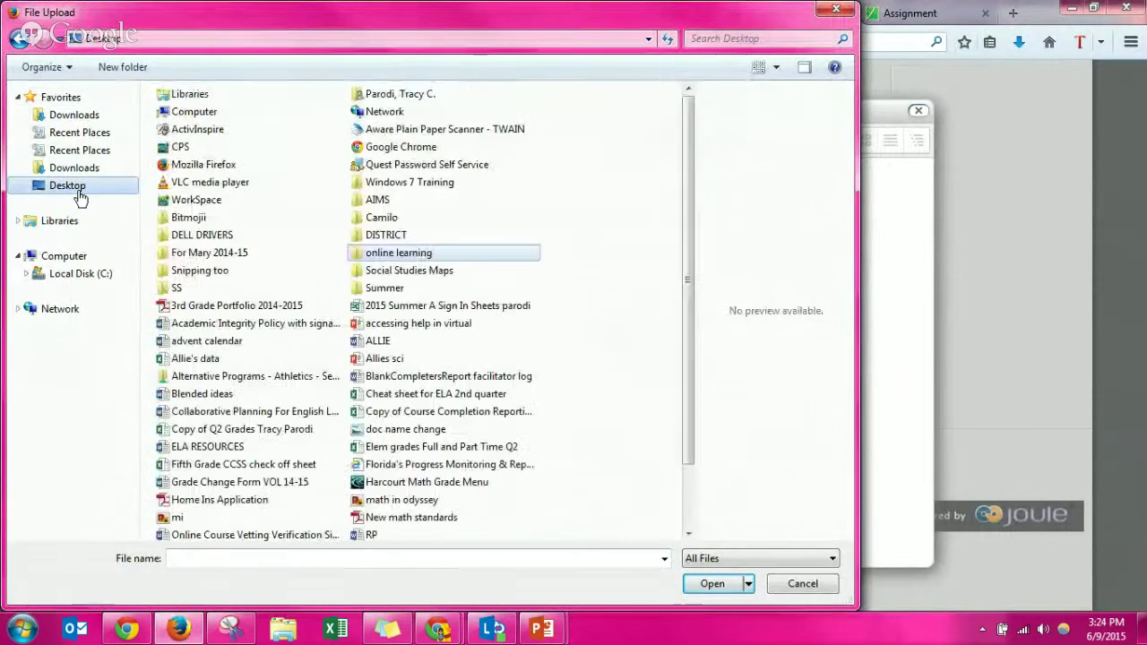
Pick 'Florid Map Powerpoint Activity-Parodi' from the SS folder and upload it to the submission.
{"action": "double_click", "coordinate": [177, 288]}
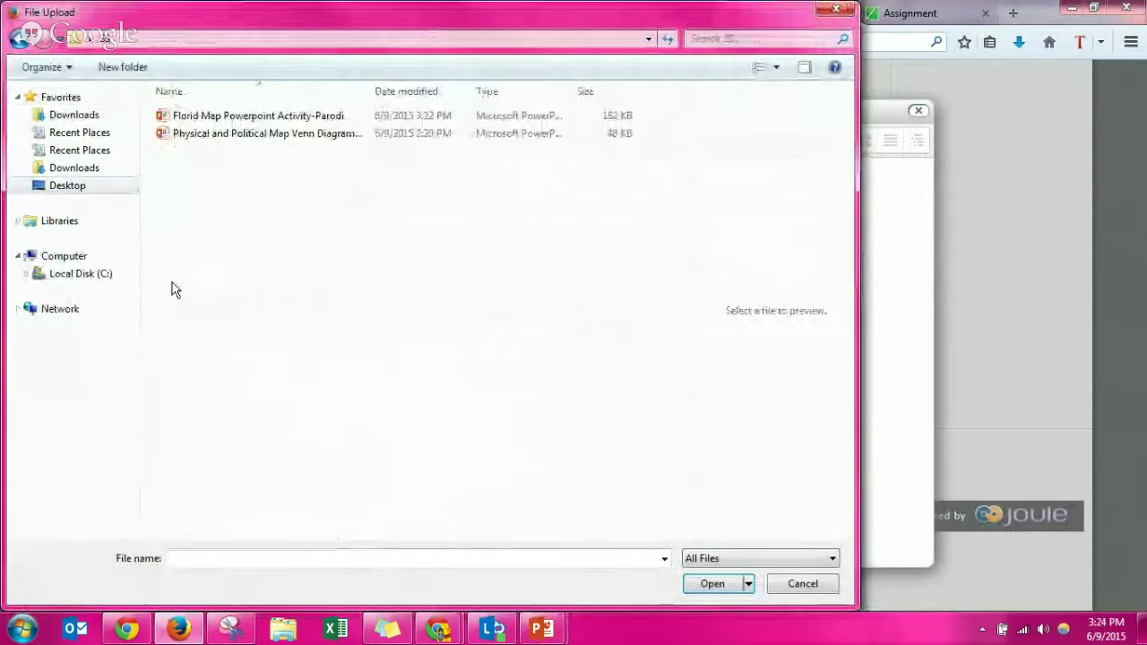
{"action": "left_click", "coordinate": [220, 117]}
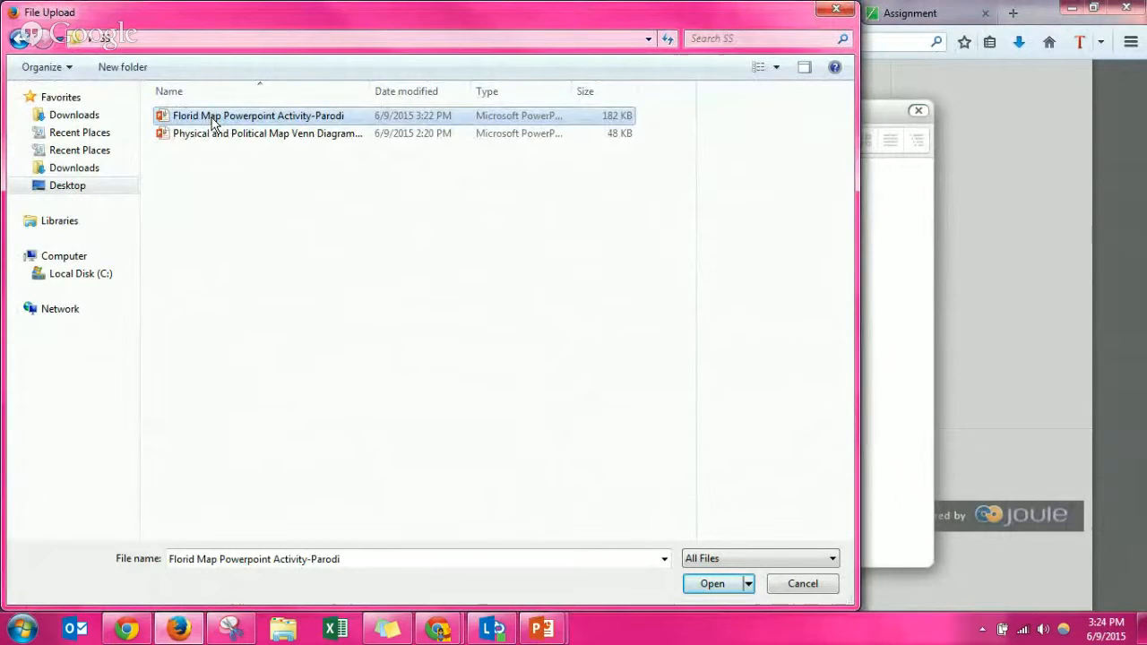
{"action": "left_click", "coordinate": [713, 584]}
{"action": "left_click", "coordinate": [644, 399]}
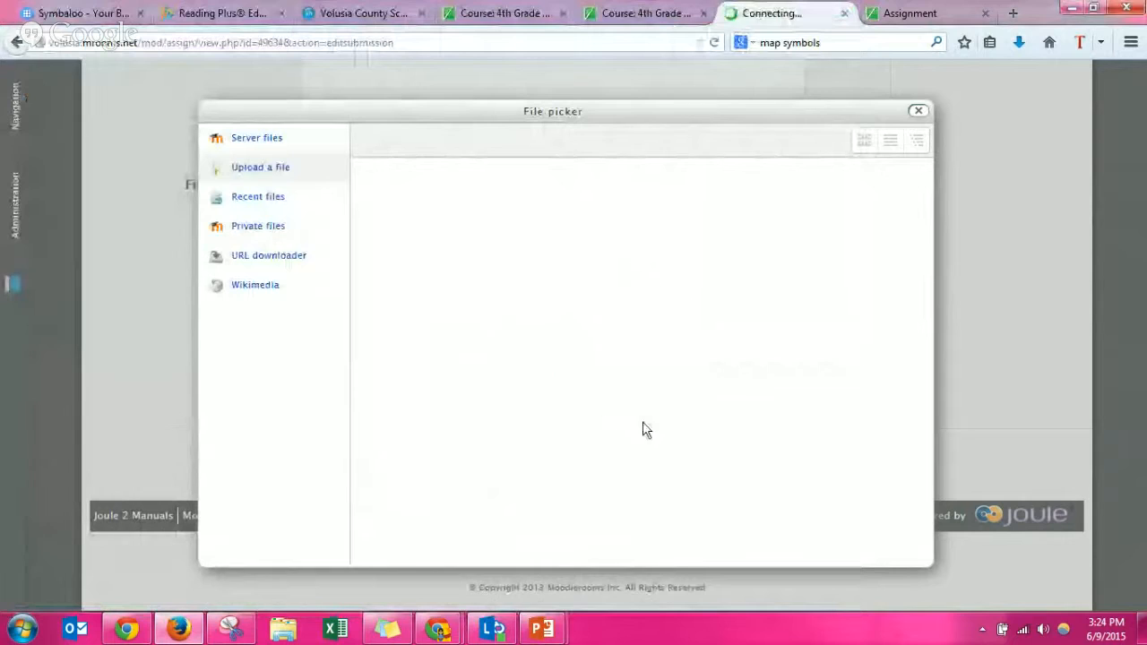